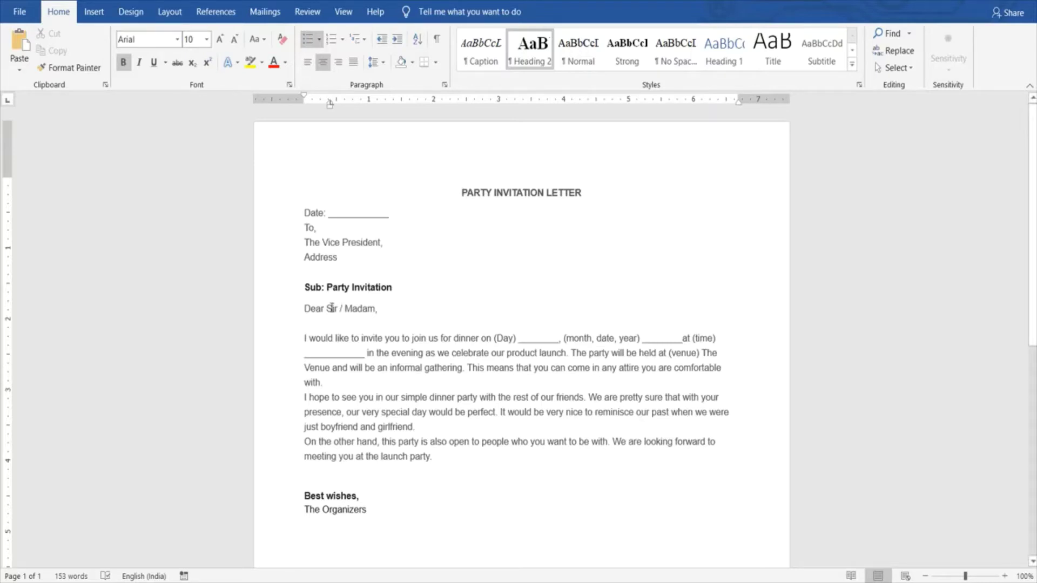
# Switch back from the Excel invitee list to the party invitation in Word and start a Letters mail merge.
pyautogui.click(332, 308)
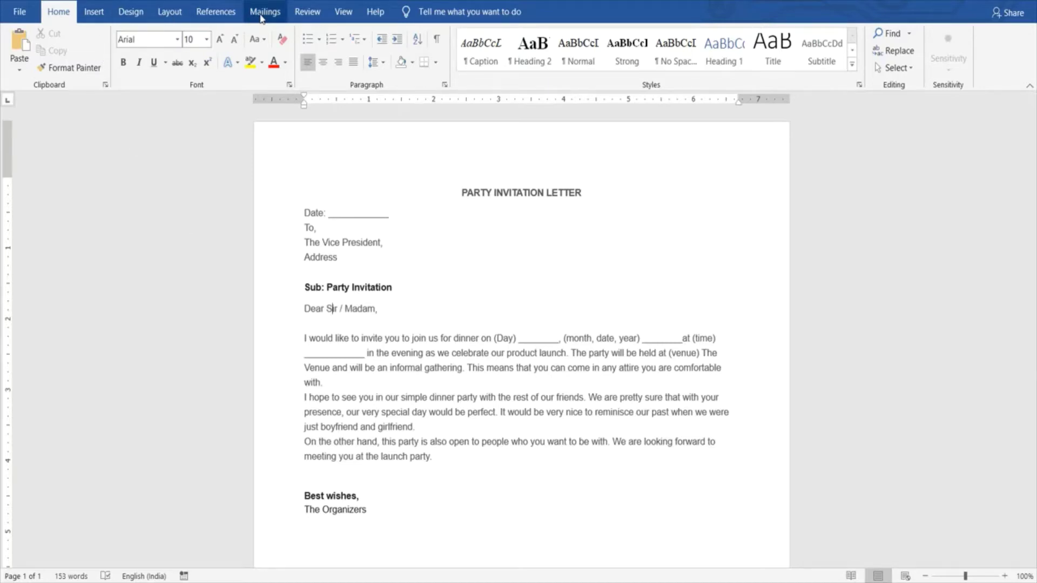
pyautogui.click(261, 16)
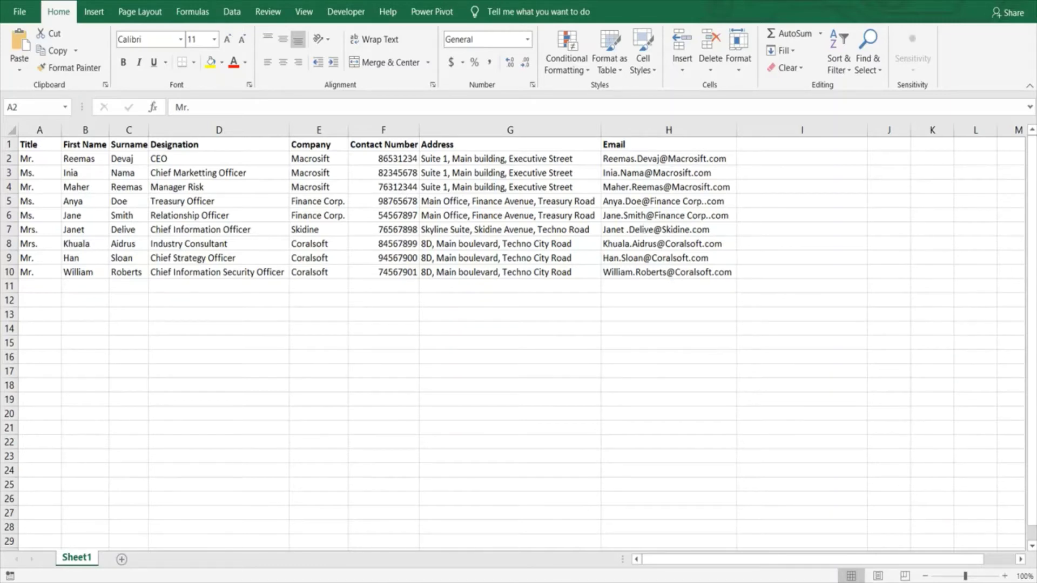
pyautogui.click(972, 1)
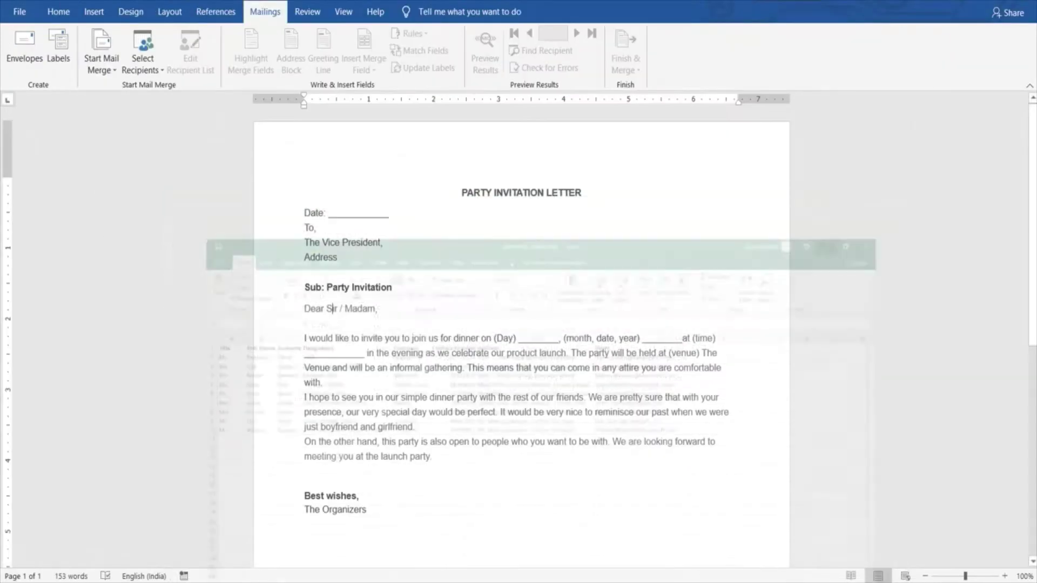
pyautogui.click(112, 70)
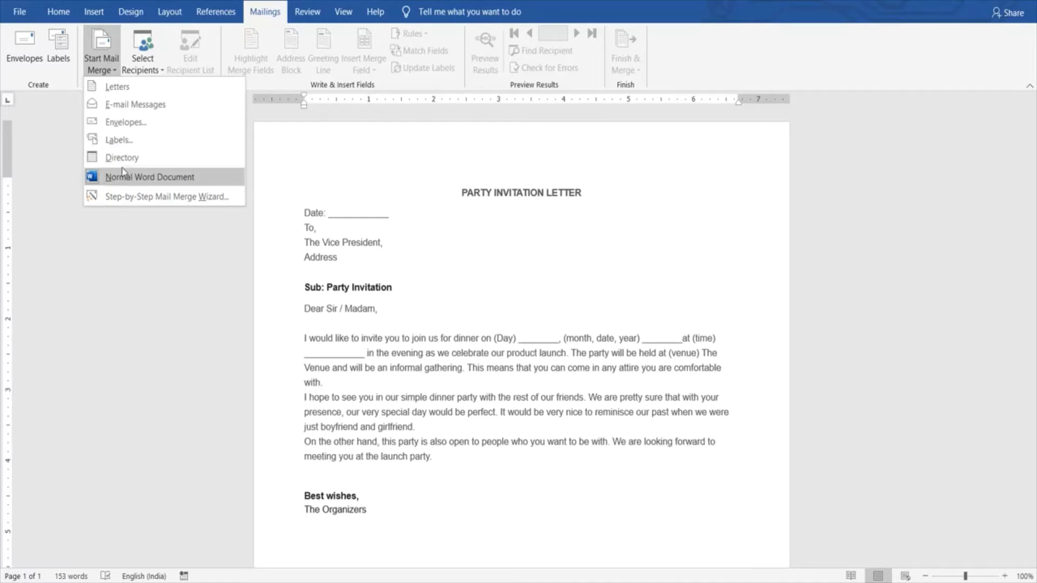
pyautogui.click(118, 92)
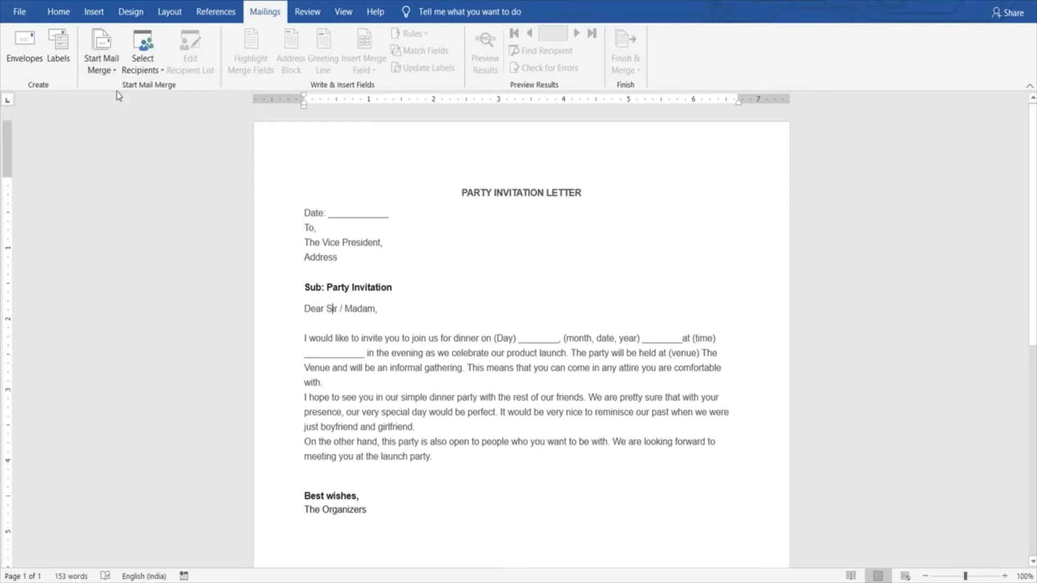
# Use the existing Invitee List workbook from Documents > SMJ as recipients, choosing table Sheet1$ with column headers in the first row.
pyautogui.click(145, 74)
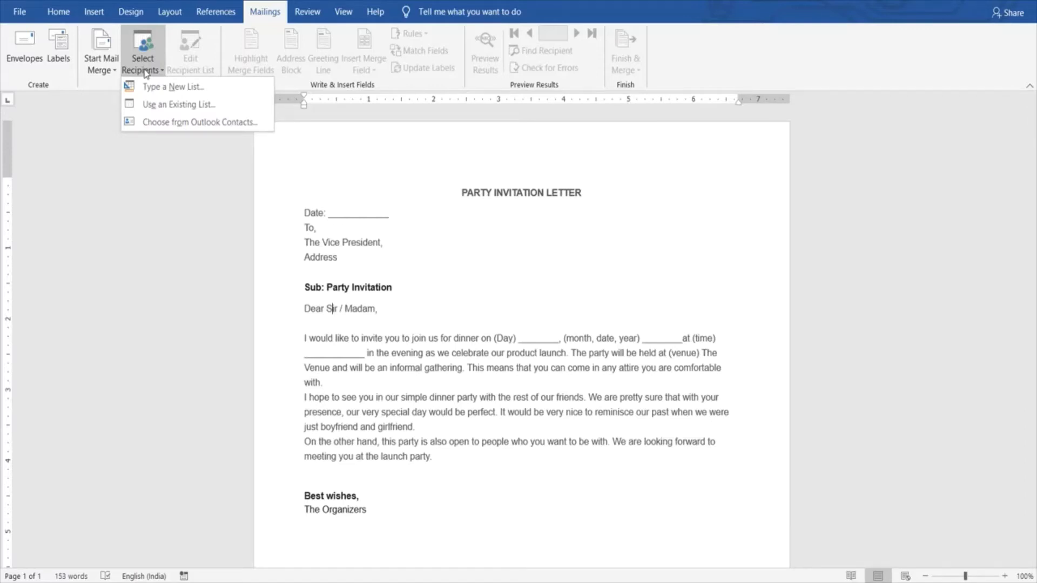
pyautogui.click(151, 105)
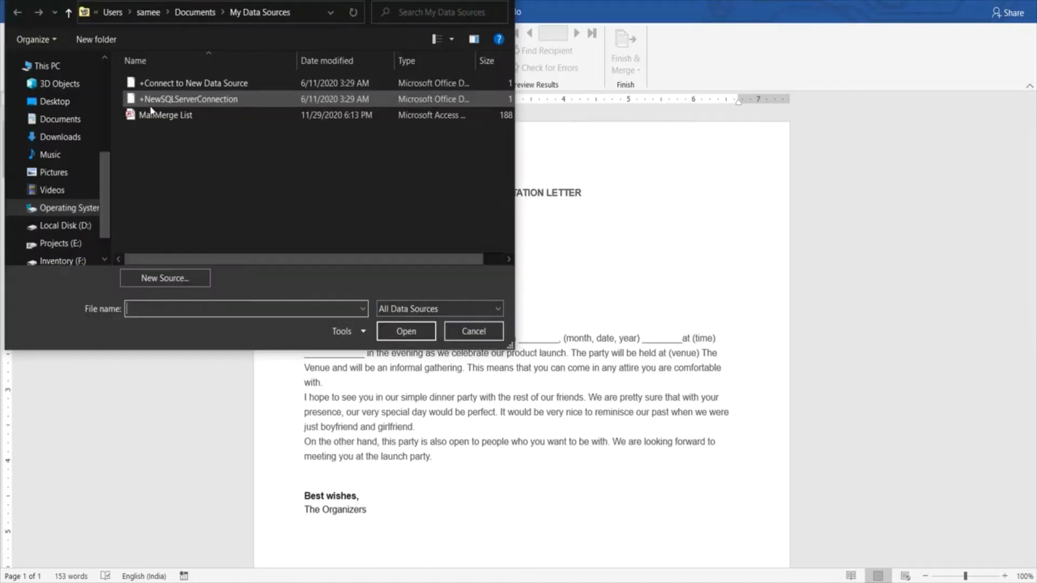
pyautogui.click(56, 122)
pyautogui.doubleClick(154, 163)
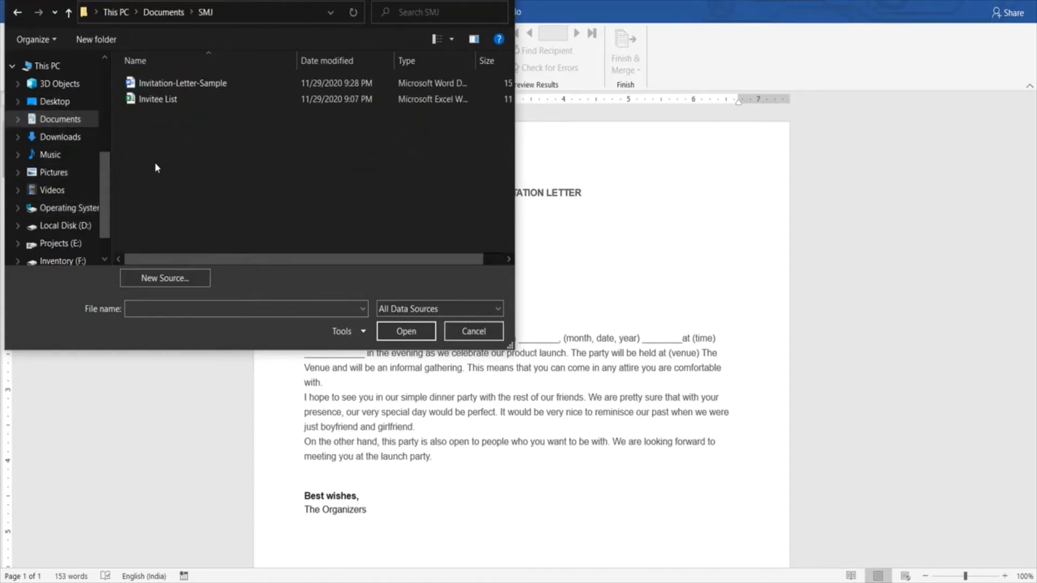
pyautogui.click(149, 105)
pyautogui.doubleClick(147, 103)
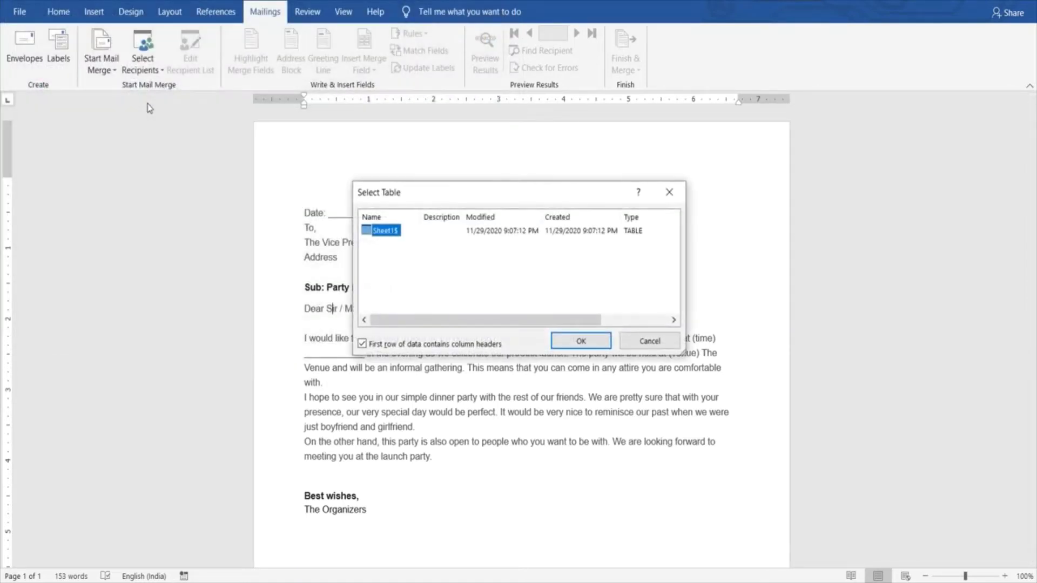
pyautogui.click(558, 343)
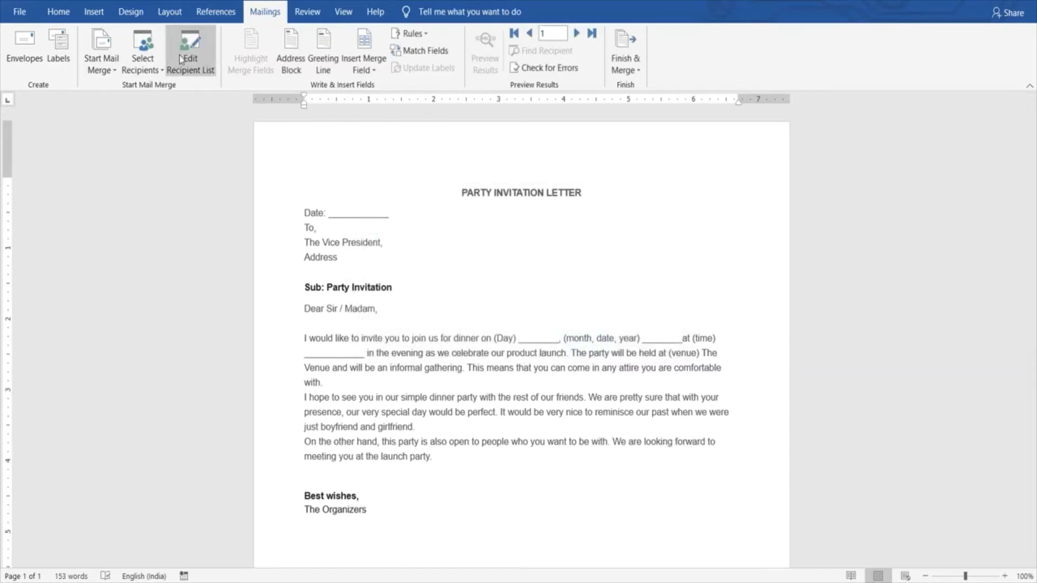
# Review all entries in the mail merge recipient list, keeping every recipient included.
pyautogui.click(187, 57)
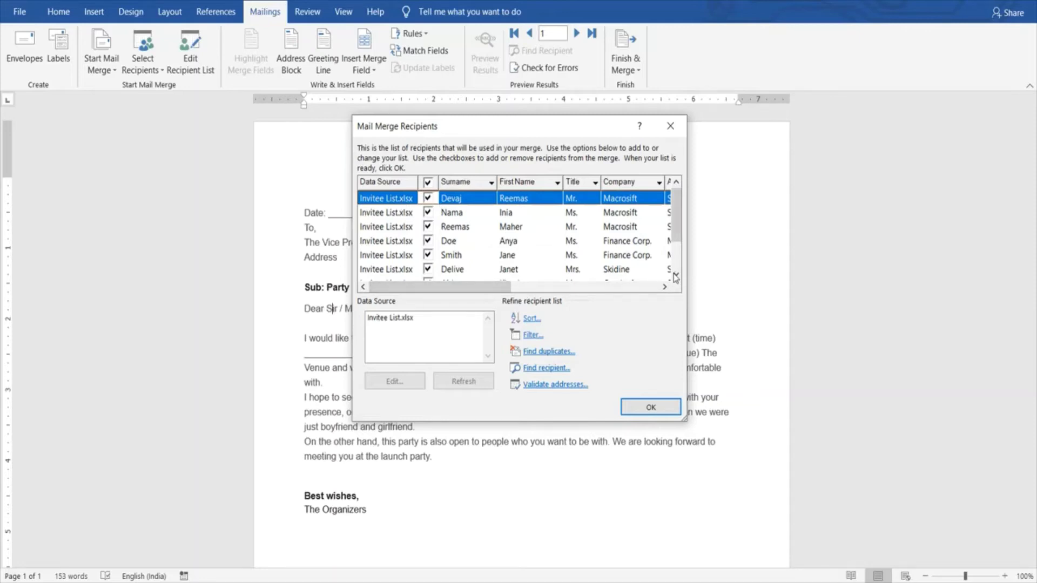
pyautogui.click(645, 290)
pyautogui.moveTo(646, 292); pyautogui.dragTo(496, 294)
pyautogui.scroll(-1, 672, 248)
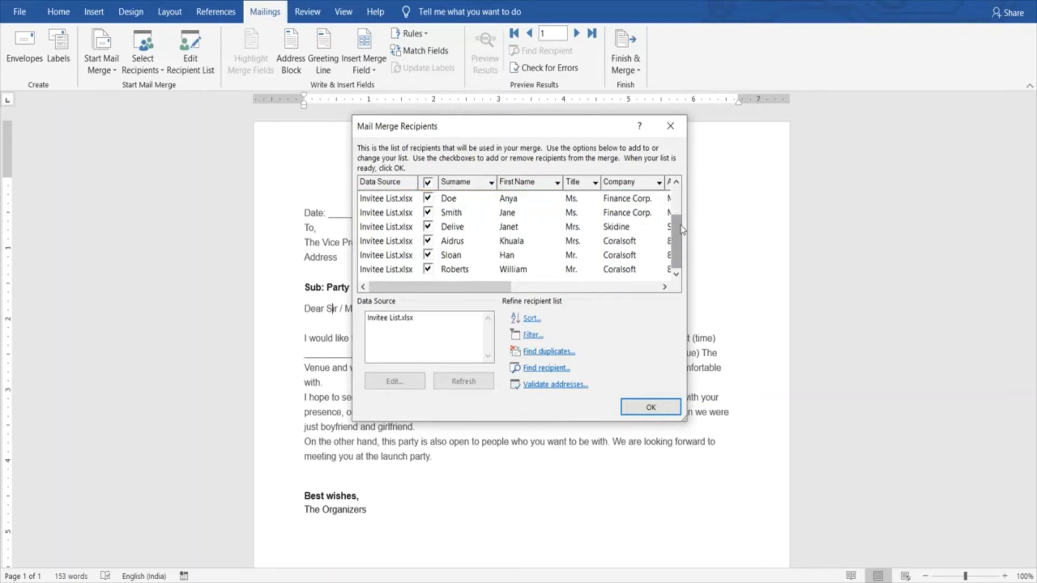
pyautogui.scroll(1, 680, 213)
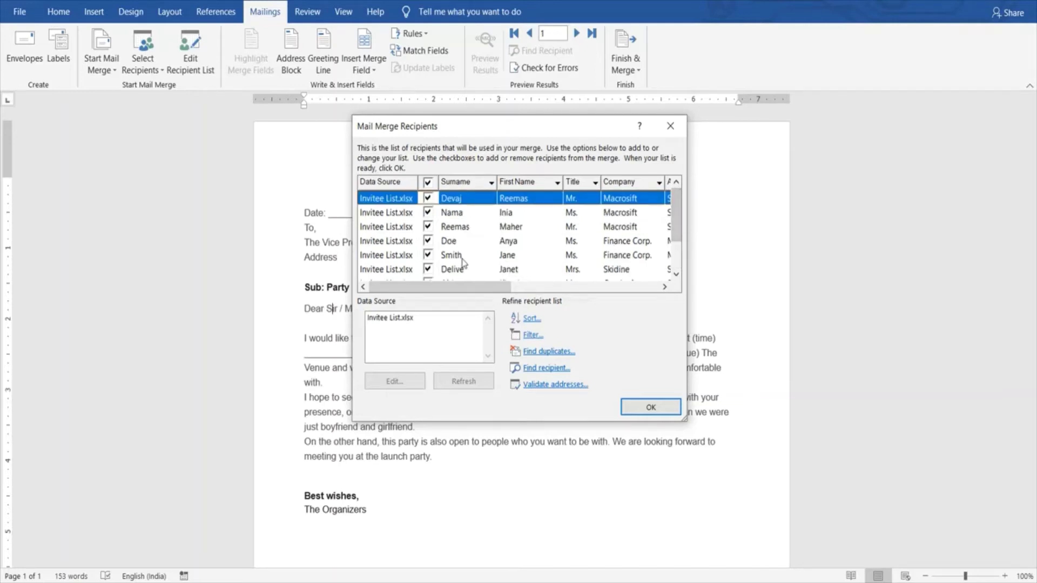
pyautogui.click(633, 411)
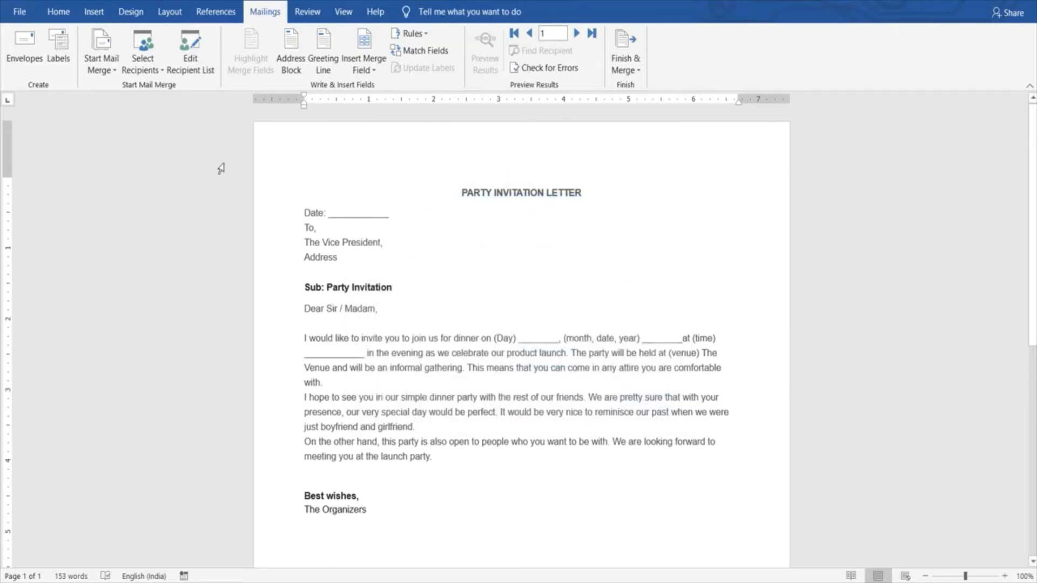
# Replace "The Vice President" in the recipient block with the Designation merge field, followed by a comma.
pyautogui.click(305, 241)
pyautogui.hotkey('shift', 'Right')
pyautogui.hotkey('shift', 'Right')
pyautogui.hotkey('shift', 'Right')
pyautogui.hotkey('shift', 'Right')
pyautogui.hotkey('shift', 'Right')
pyautogui.hotkey('shift', 'Right')
pyautogui.hotkey('shift', 'Right')
pyautogui.hotkey('shift', 'Right')
pyautogui.hotkey('shift', 'Right')
pyautogui.hotkey('shift', 'Right')
pyautogui.hotkey('shift', 'Right')
pyautogui.hotkey('shift', 'Right')
pyautogui.hotkey('shift', 'Right')
pyautogui.hotkey('shift', 'Right')
pyautogui.hotkey('shift', 'Right')
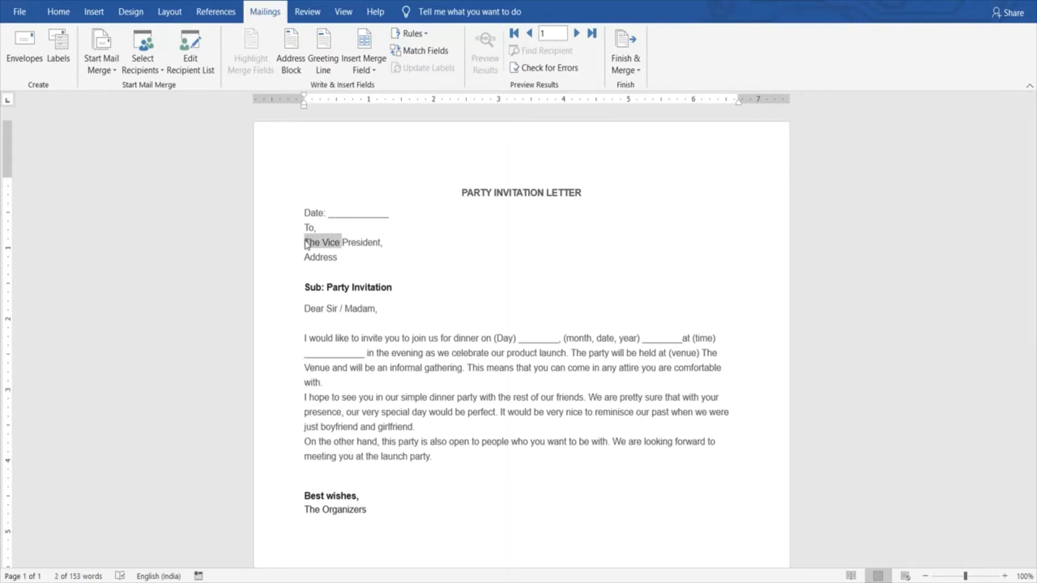
pyautogui.hotkey('shift', 'Right')
pyautogui.hotkey('shift', 'Right')
pyautogui.hotkey('shift', 'Right')
pyautogui.hotkey('shift', 'Right')
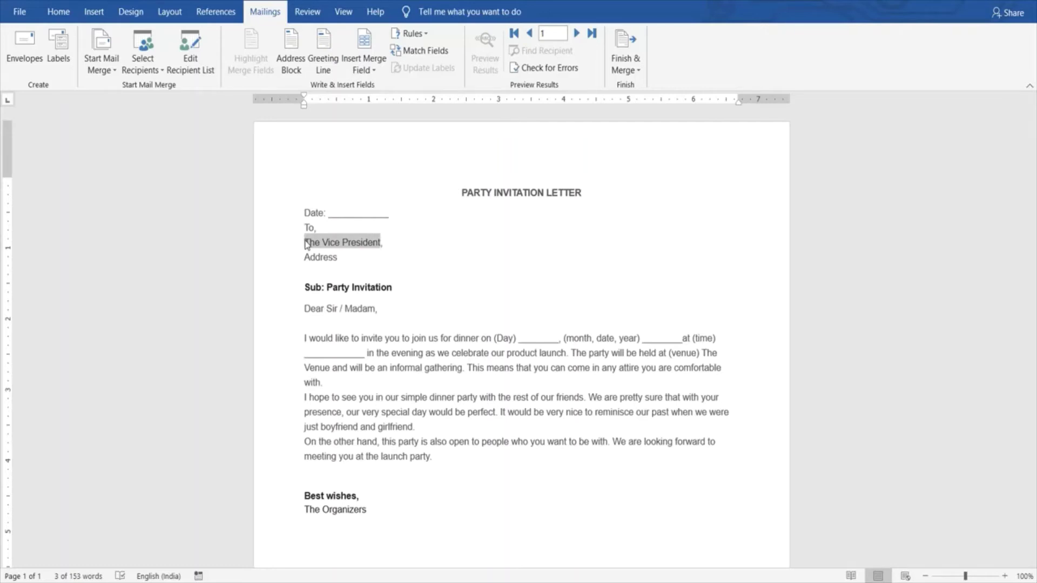
pyautogui.press('Delete')
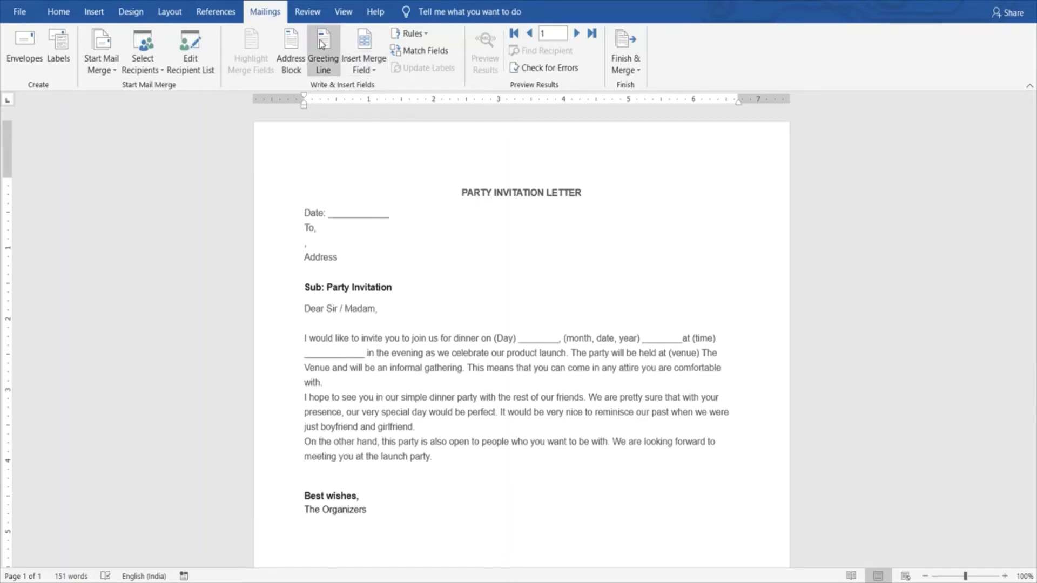
pyautogui.click(372, 64)
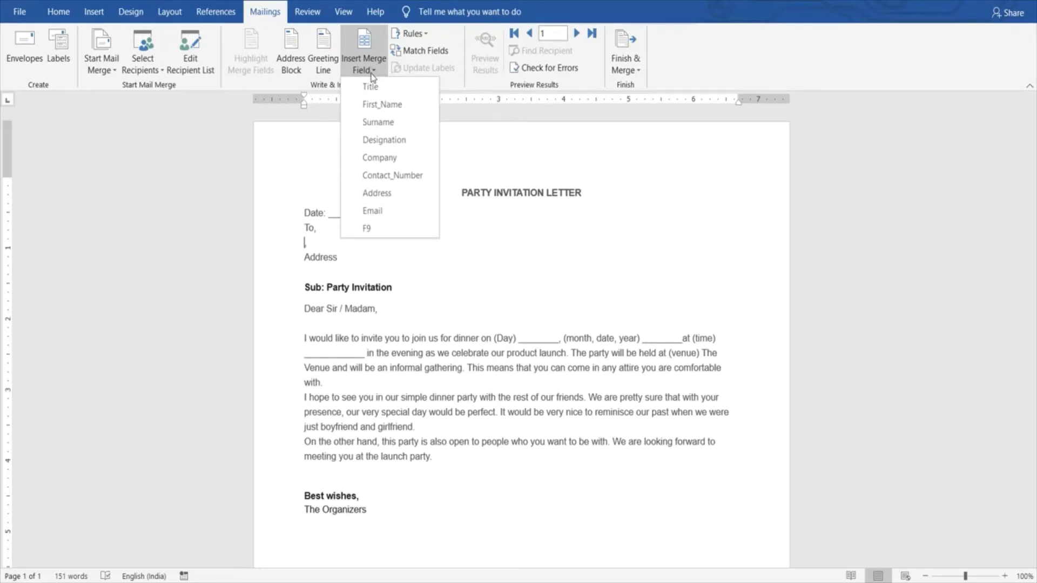
pyautogui.click(398, 141)
pyautogui.write(',')
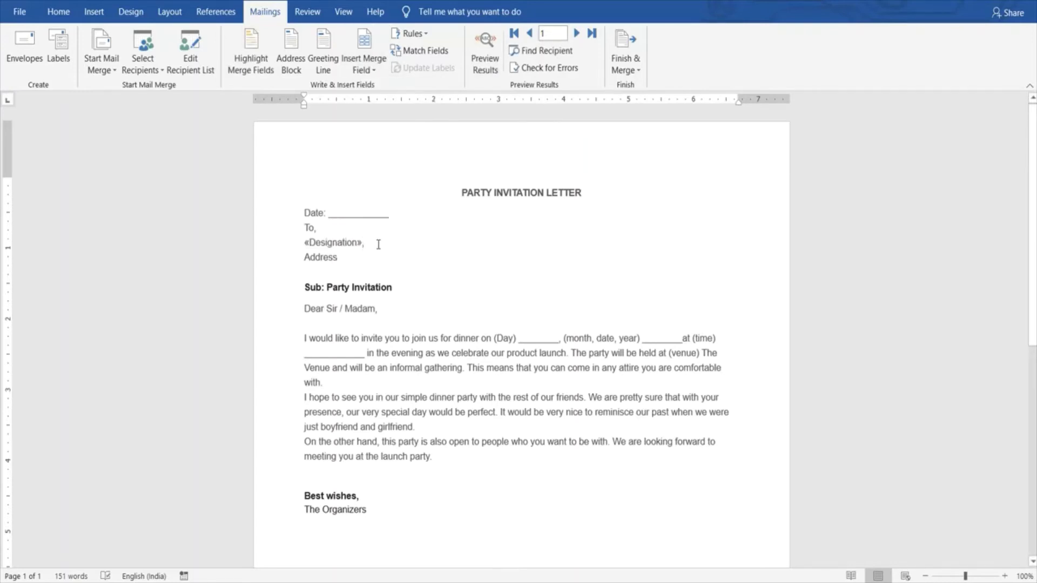
# Add the Company merge field followed by a comma on a new line below Designation.
pyautogui.press('Return')
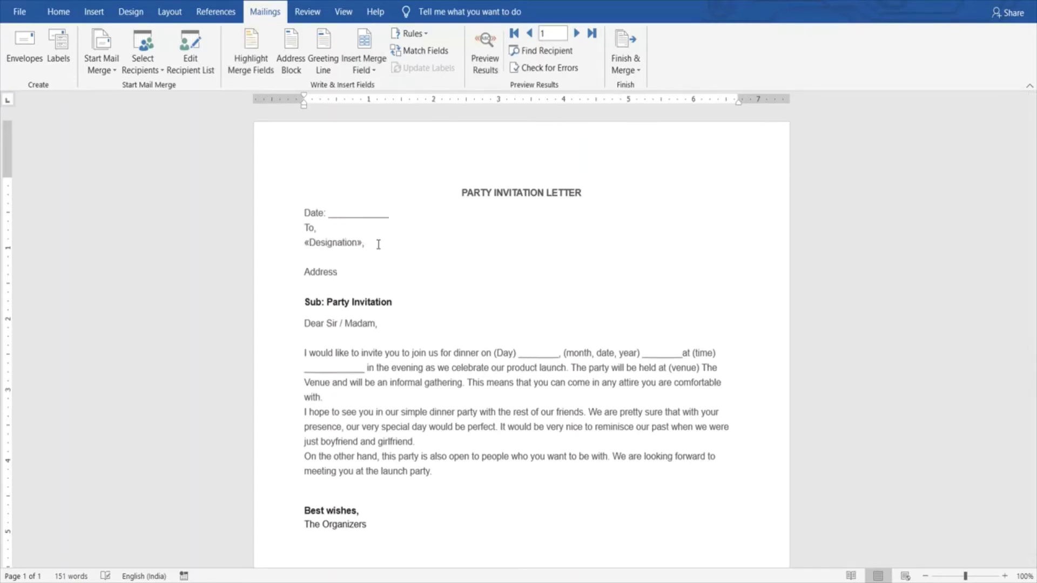
pyautogui.click(370, 58)
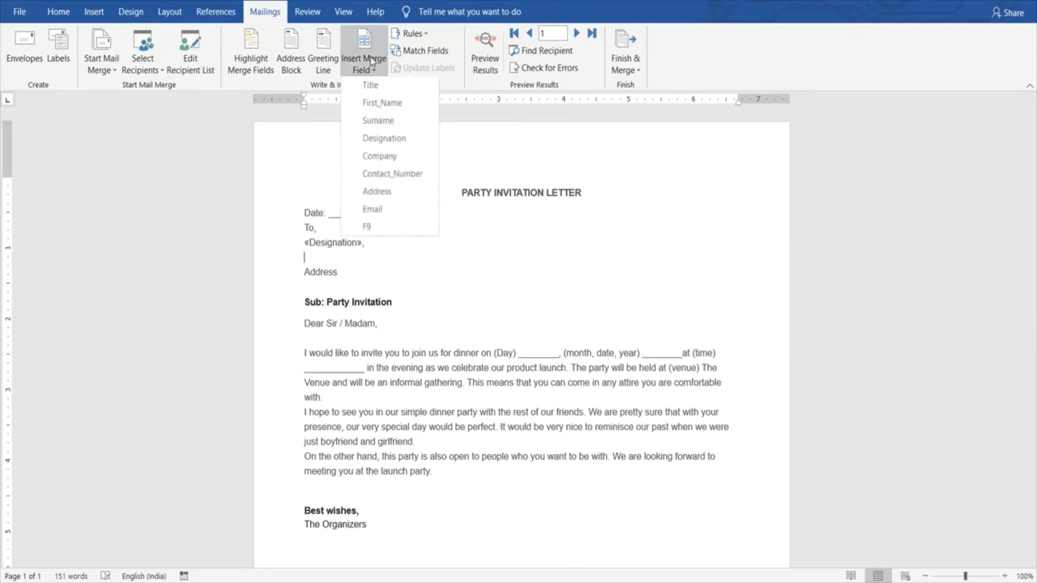
pyautogui.click(374, 158)
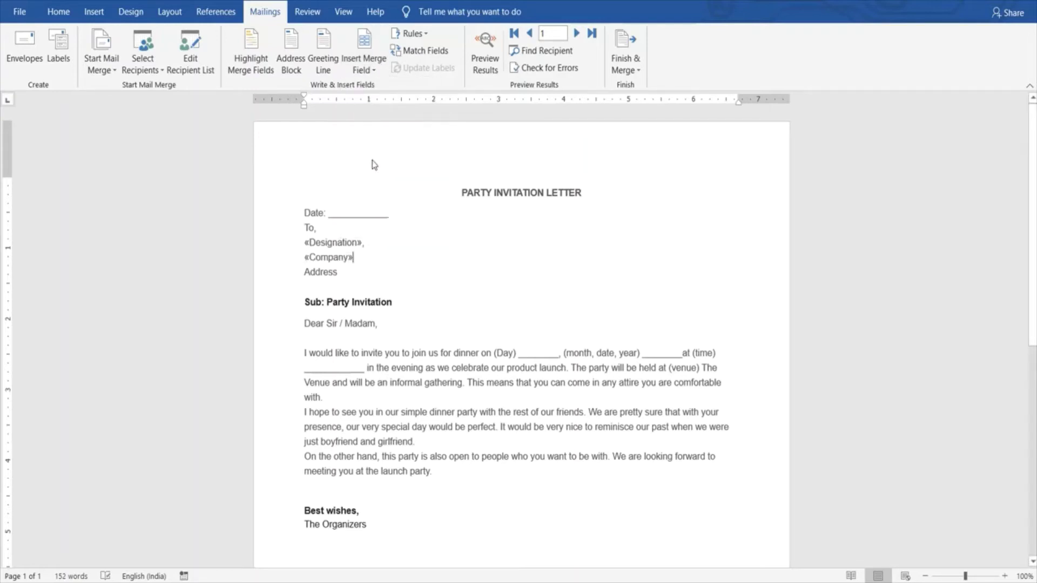
pyautogui.write(',')
# Add the Email merge field on a new line below Company.
pyautogui.press('Return')
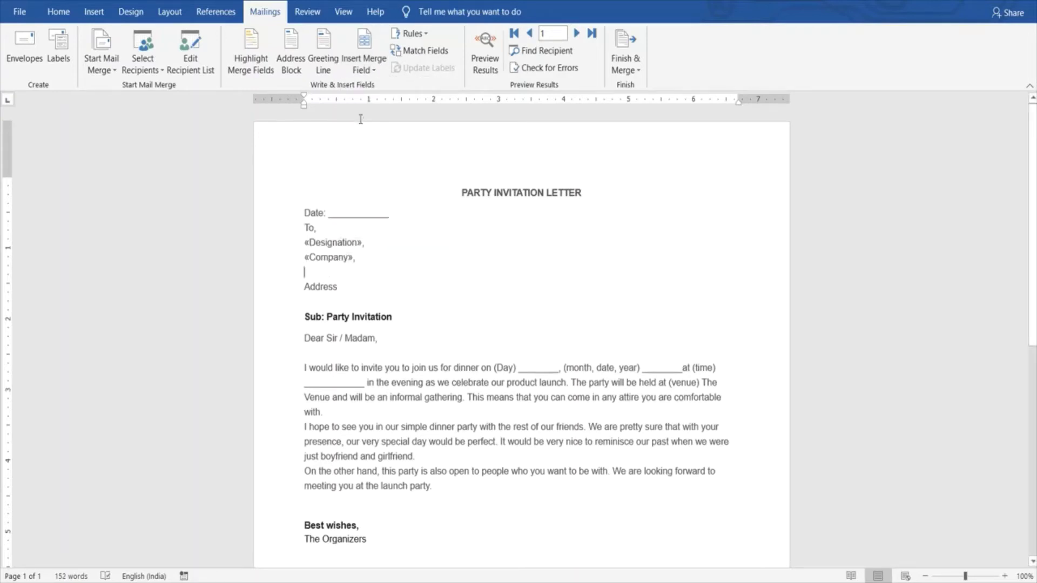
pyautogui.click(371, 67)
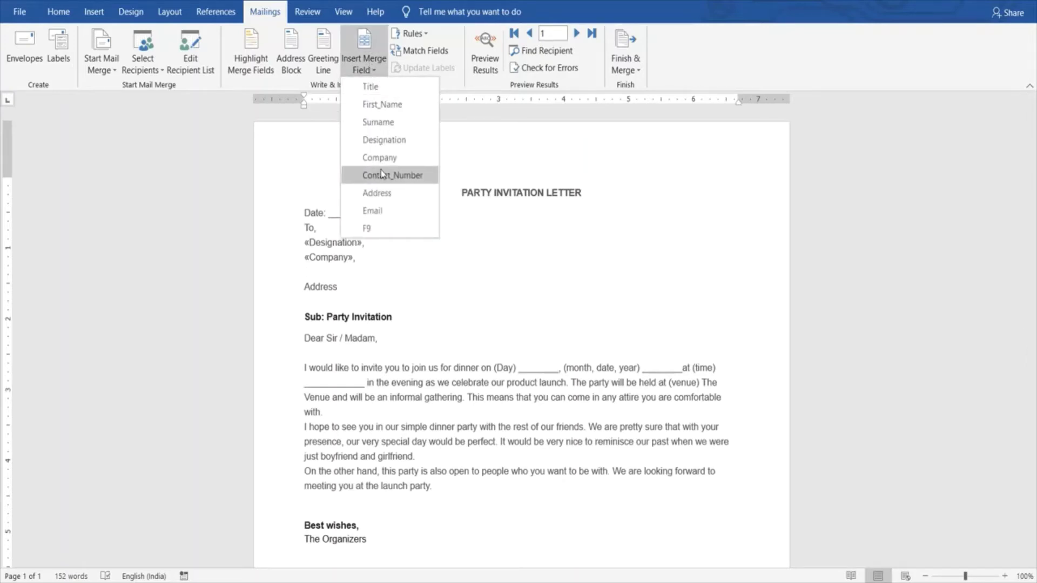
pyautogui.click(382, 210)
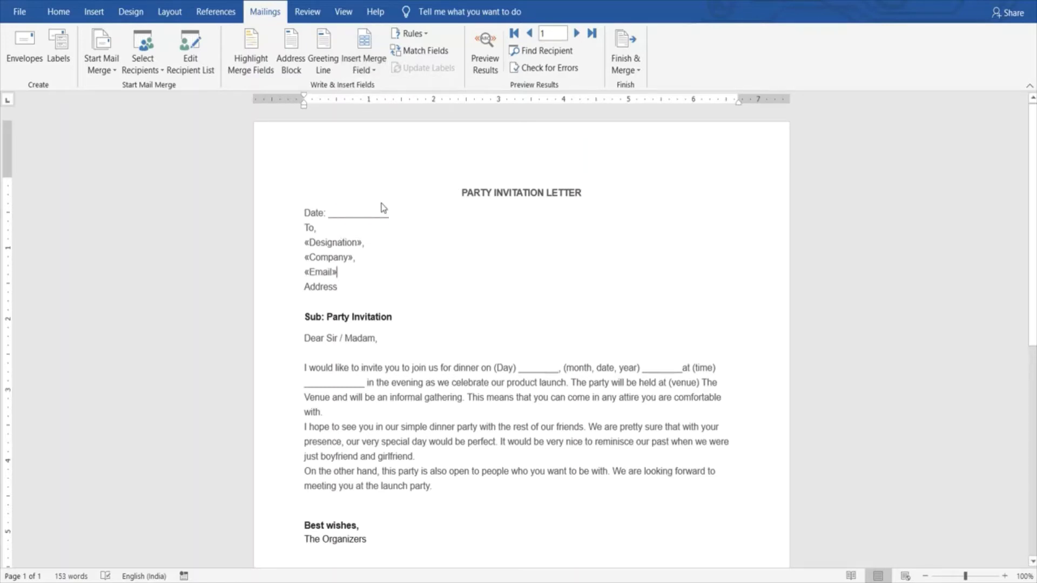
# Replace the "Address" placeholder text below Email with the Address merge field.
pyautogui.press('Up')
pyautogui.press('Down')
pyautogui.press('Down')
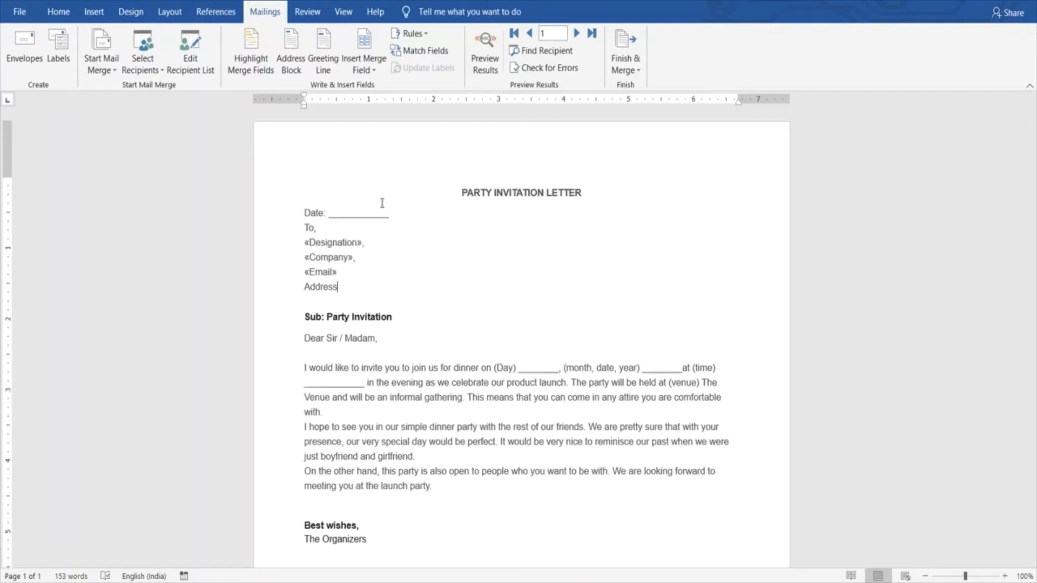
pyautogui.hotkey('shift', 'Home')
pyautogui.click(370, 70)
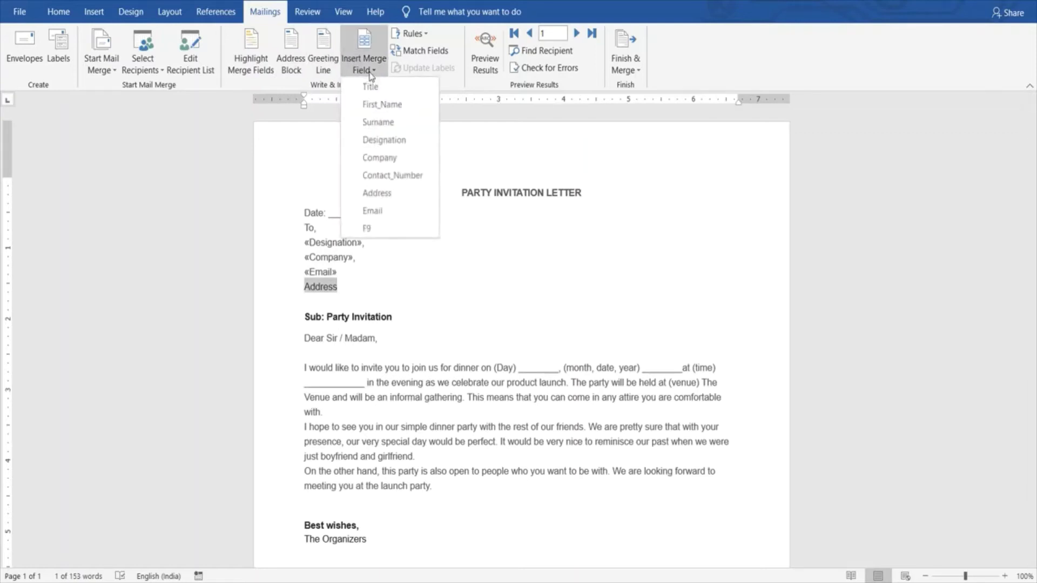
pyautogui.click(377, 193)
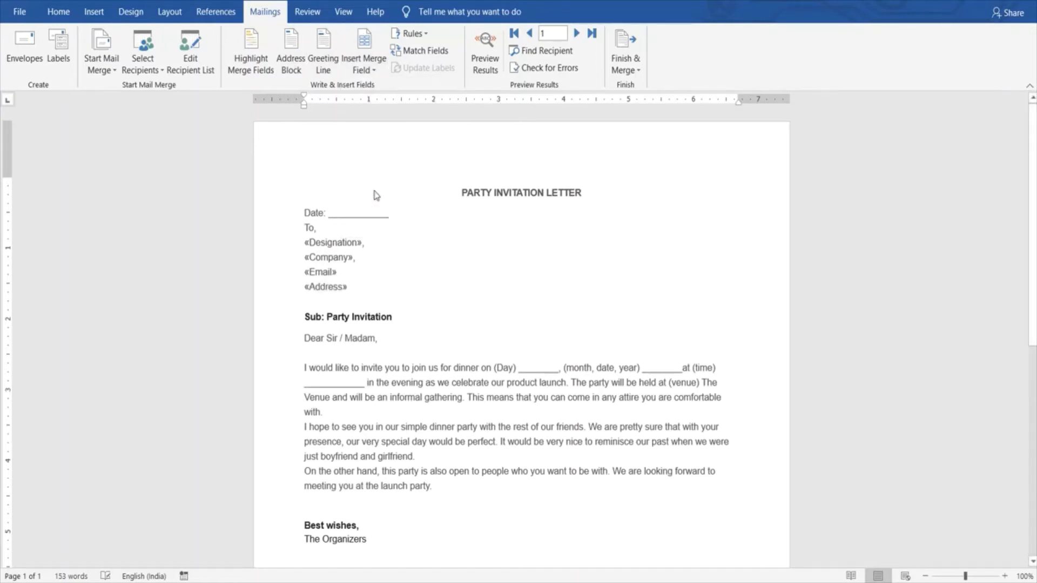
# Insert a blank line above the salutation and delete "Sir / Madam" after "Dear".
pyautogui.click(305, 338)
pyautogui.press('Return')
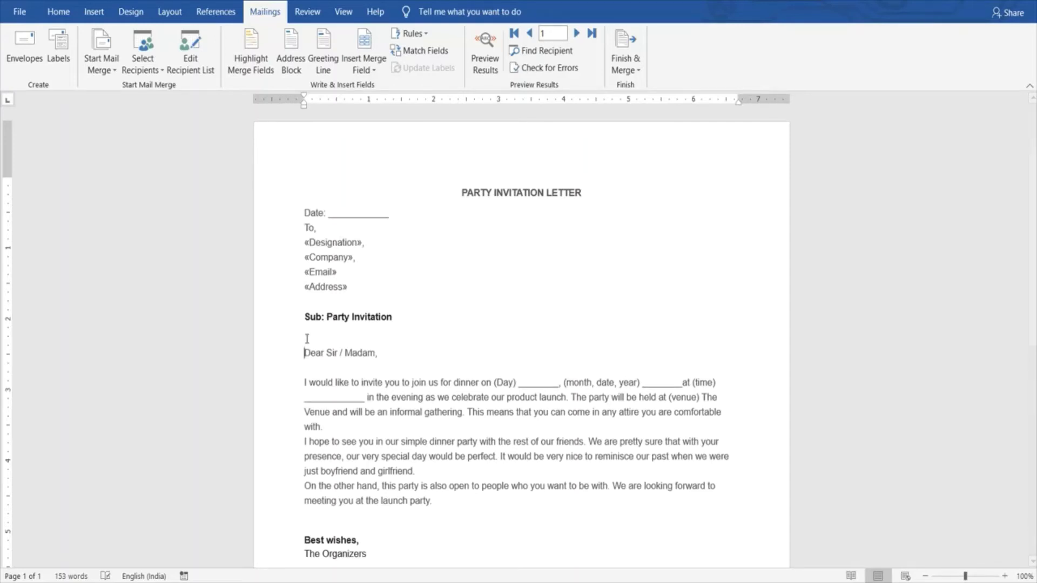
pyautogui.press('Right')
pyautogui.press('Right')
pyautogui.press('Right')
pyautogui.press('Right')
pyautogui.press('Right')
pyautogui.hotkey('shift', 'Right')
pyautogui.hotkey('shift', 'Right')
pyautogui.hotkey('shift', 'Right')
pyautogui.hotkey('shift', 'Right')
pyautogui.hotkey('shift', 'Right')
pyautogui.hotkey('shift', 'Right')
pyautogui.hotkey('shift', 'Right')
pyautogui.hotkey('shift', 'Right')
pyautogui.hotkey('shift', 'Right')
pyautogui.hotkey('shift', 'Right')
pyautogui.hotkey('shift', 'Right')
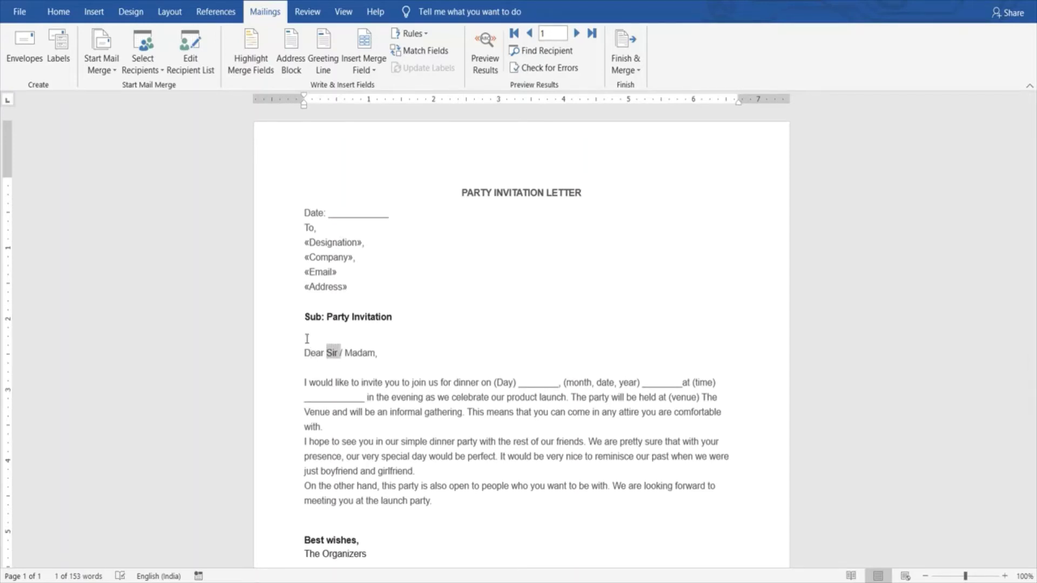
pyautogui.press('Delete')
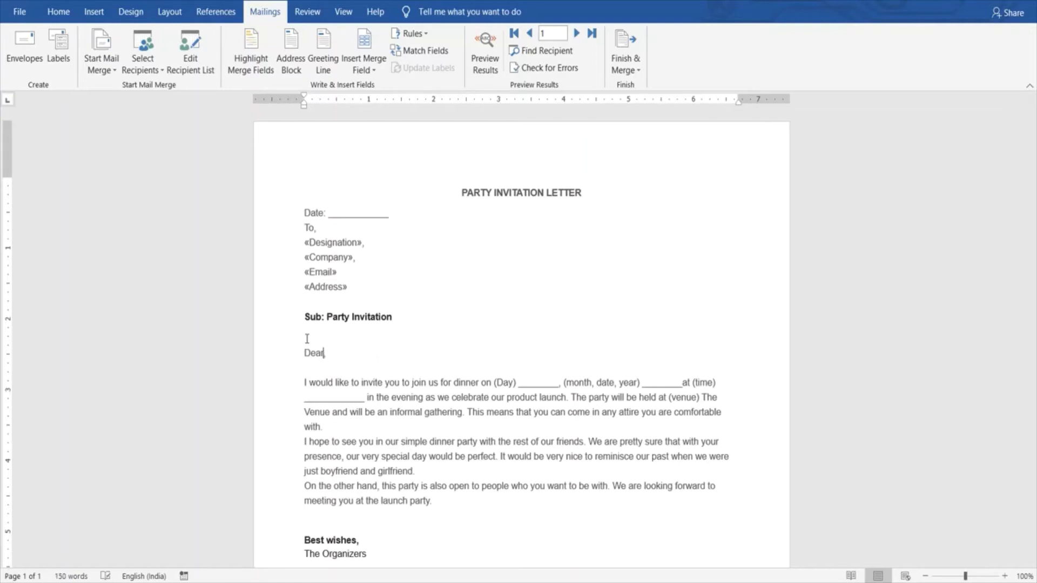
# Add the Title, First_Name and Surname merge fields after "Dear" in the salutation, separated by spaces.
pyautogui.click(366, 69)
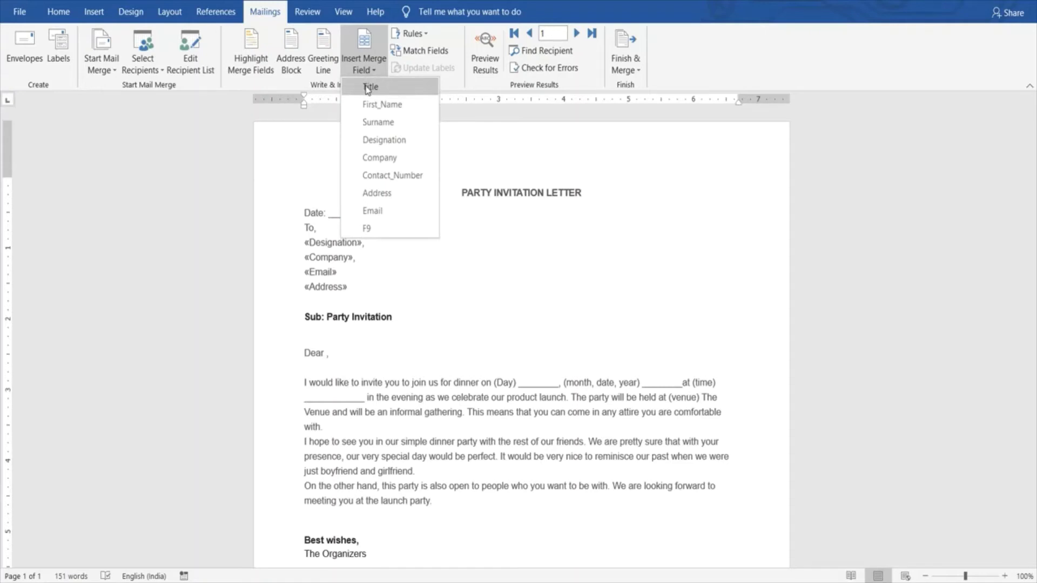
pyautogui.click(368, 88)
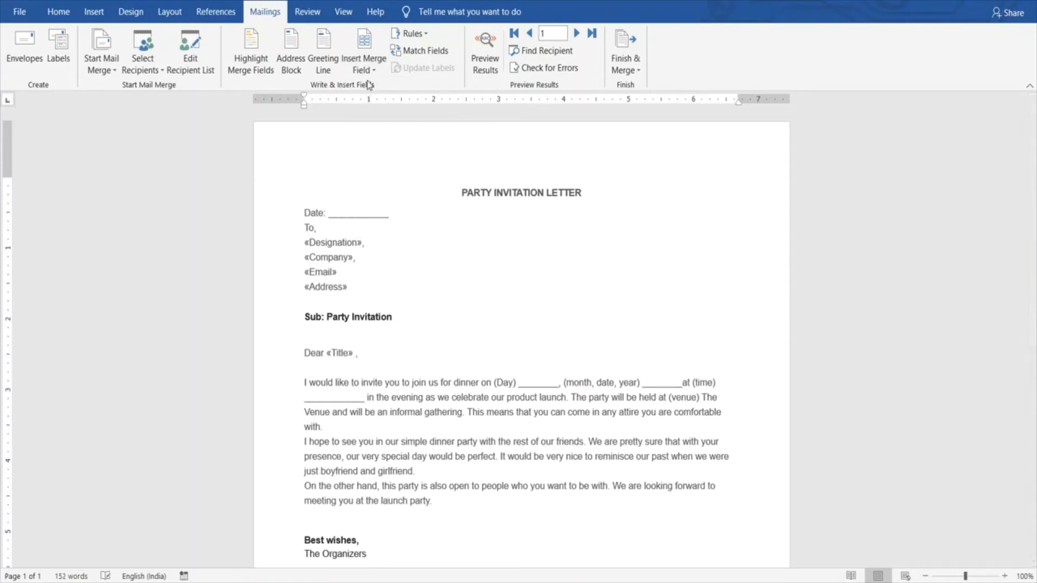
pyautogui.click(372, 63)
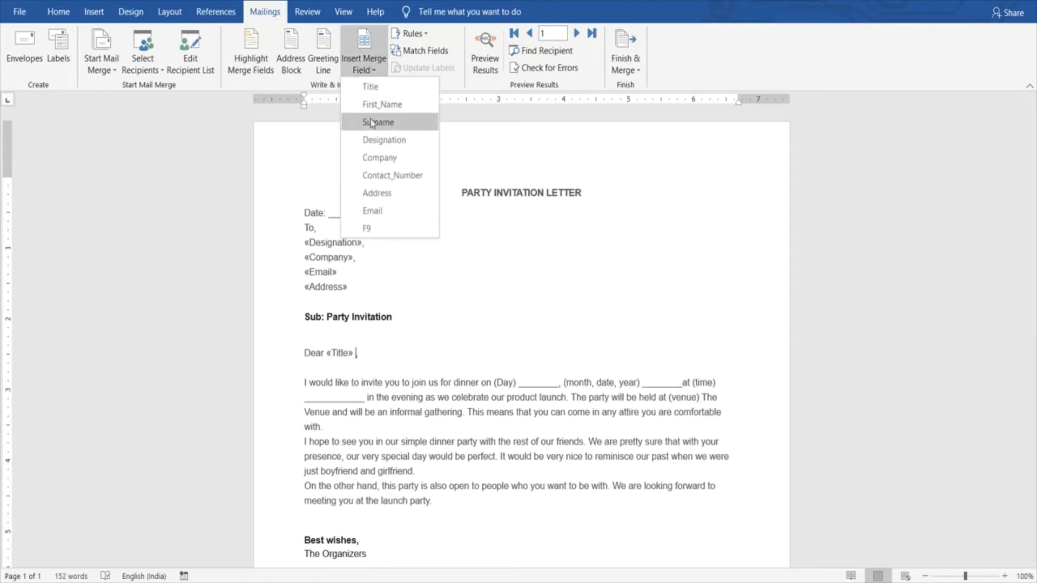
pyautogui.click(381, 105)
pyautogui.click(376, 73)
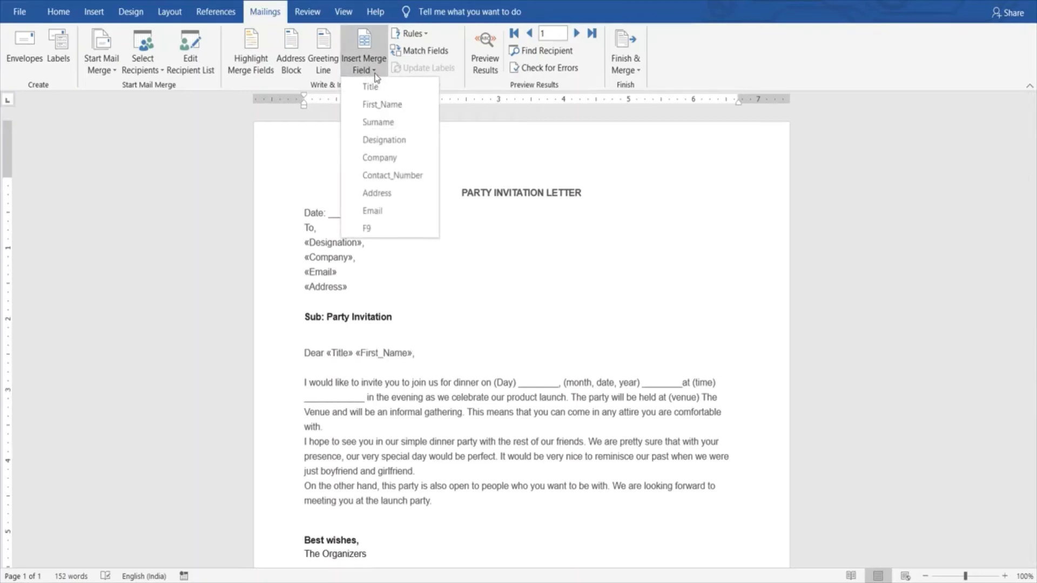
pyautogui.click(377, 123)
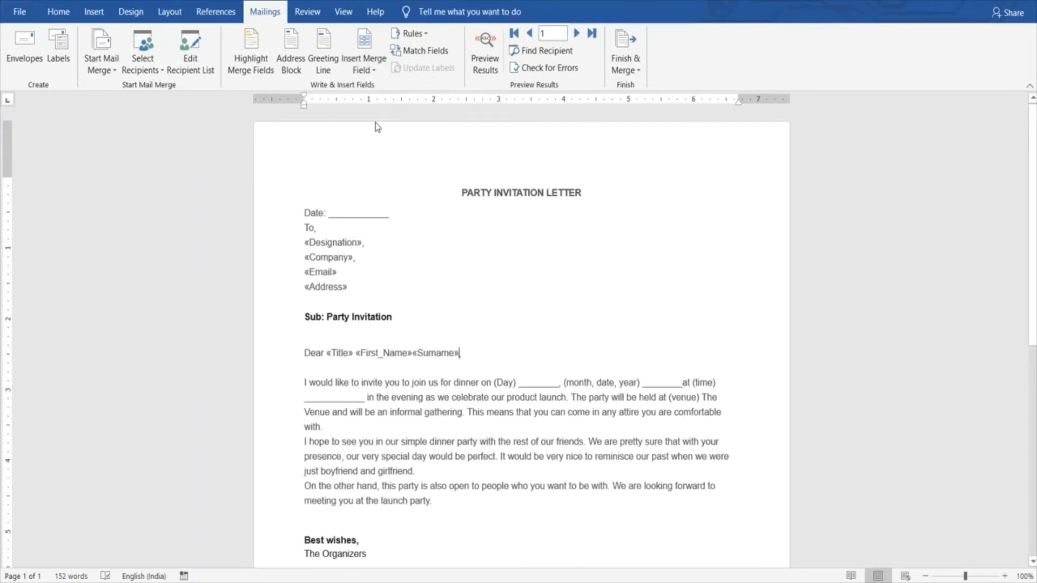
pyautogui.click(410, 353)
pyautogui.click(414, 354)
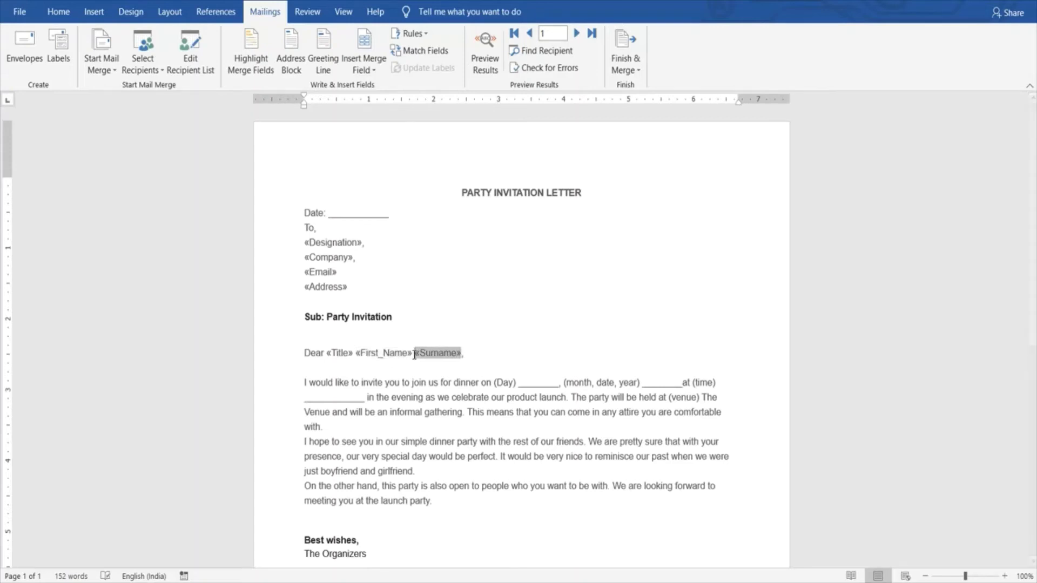
pyautogui.click(495, 360)
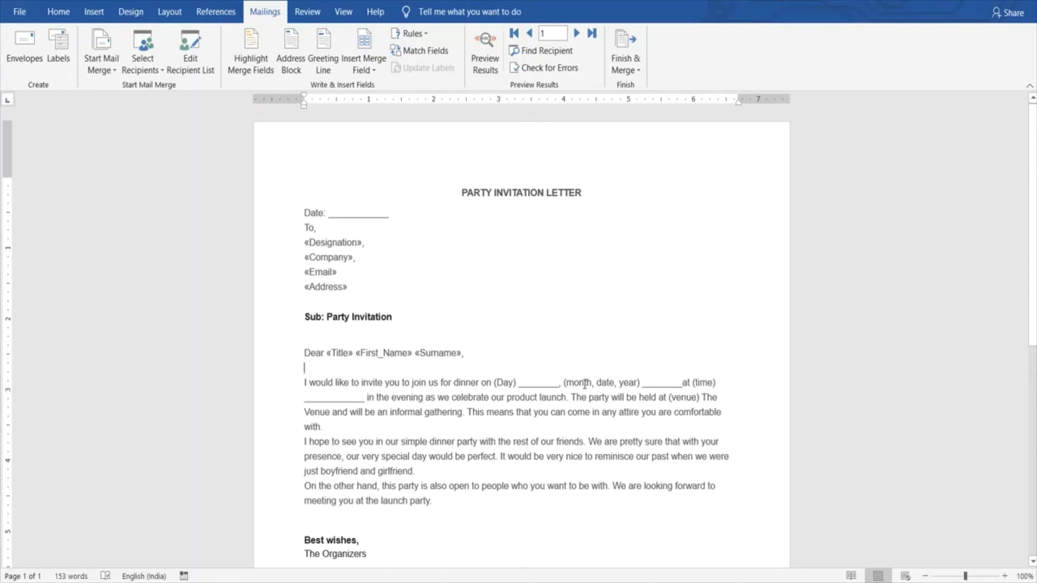
pyautogui.click(378, 71)
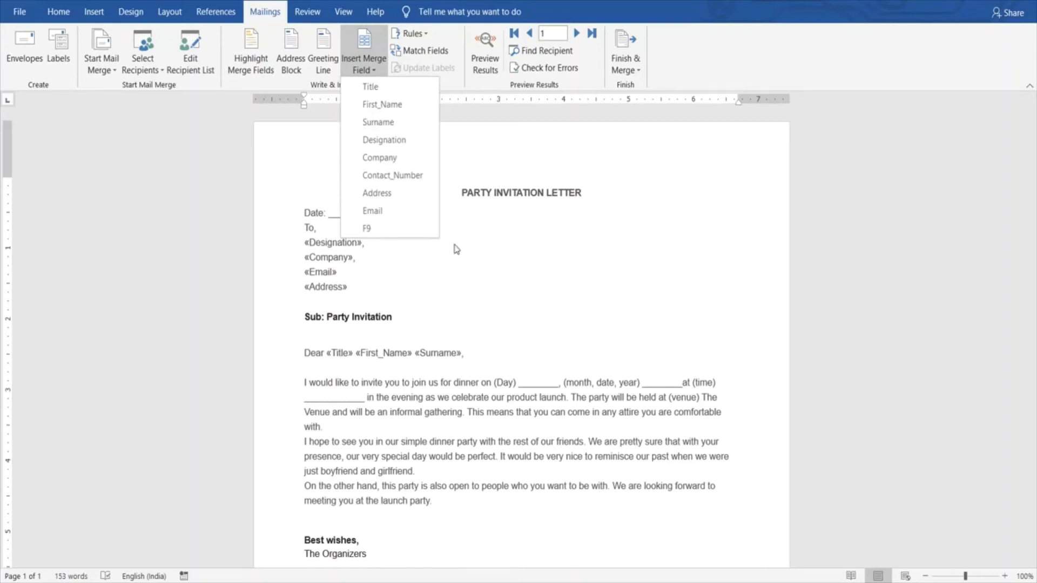
pyautogui.click(536, 484)
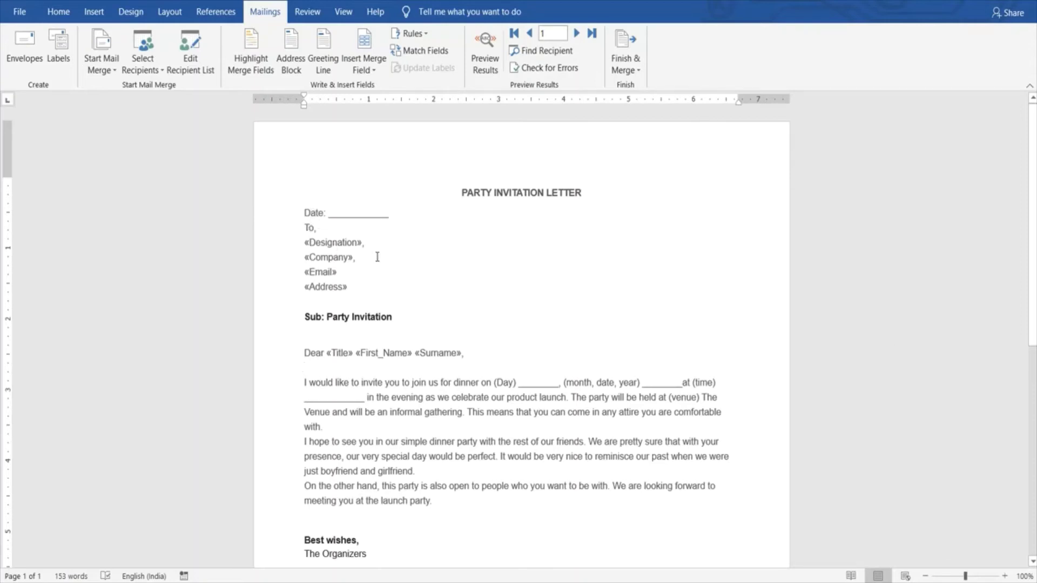
# Preview the merge results and go forward through the recipients' letters up to record 9.
pyautogui.click(488, 43)
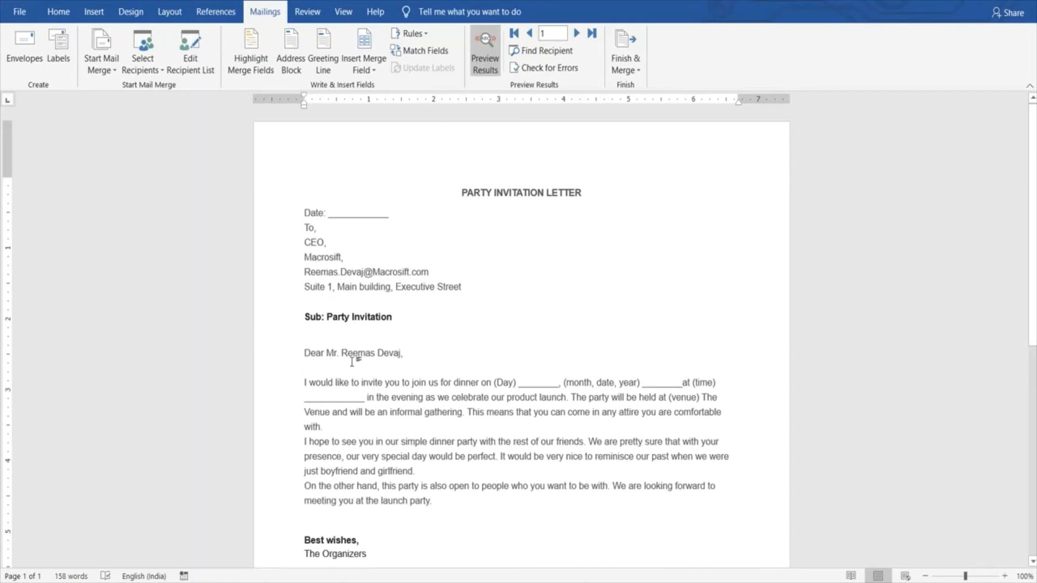
pyautogui.click(578, 34)
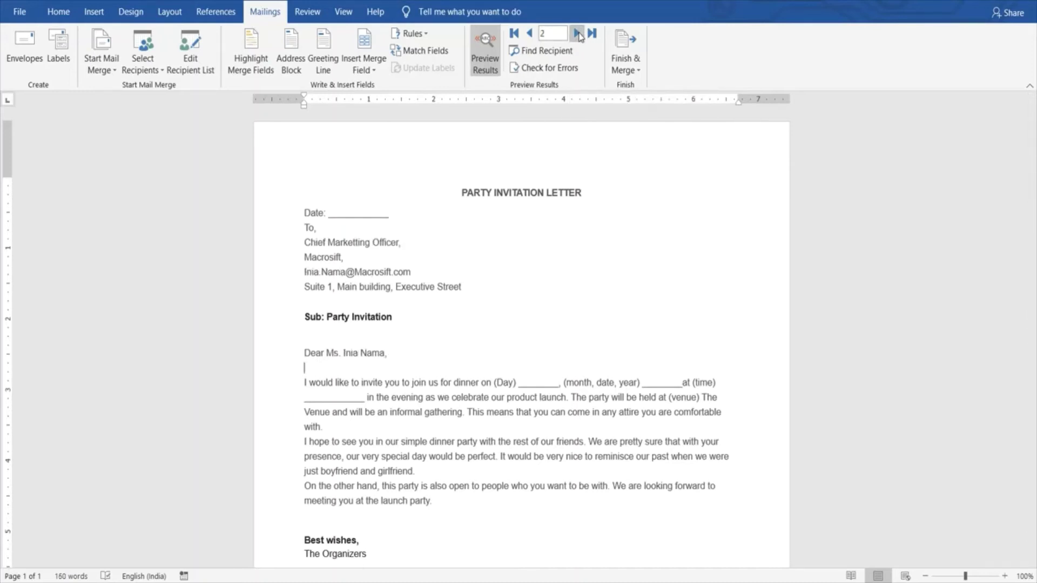
pyautogui.click(577, 33)
pyautogui.click(577, 33)
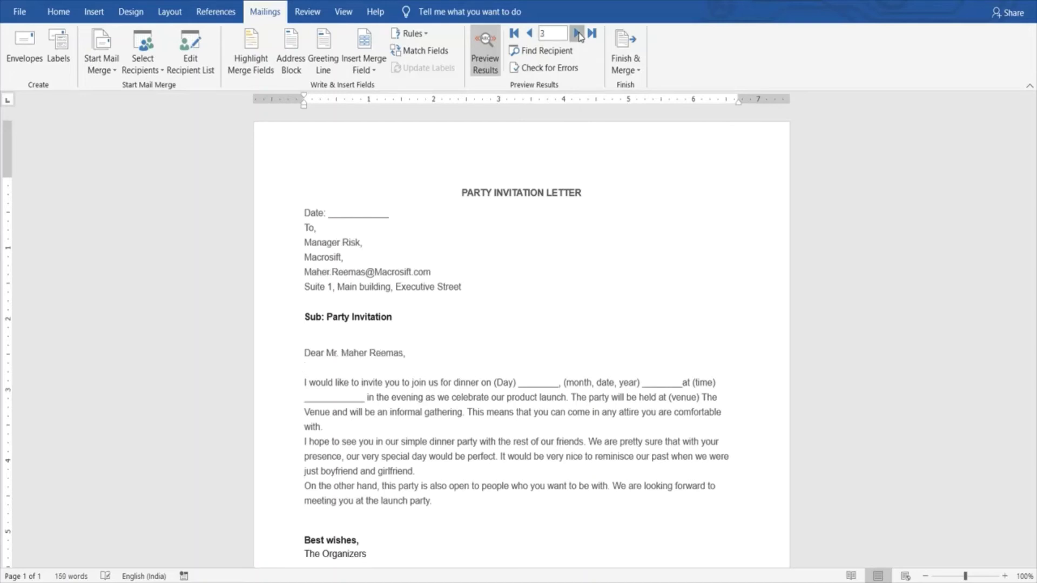
pyautogui.click(577, 34)
pyautogui.click(577, 33)
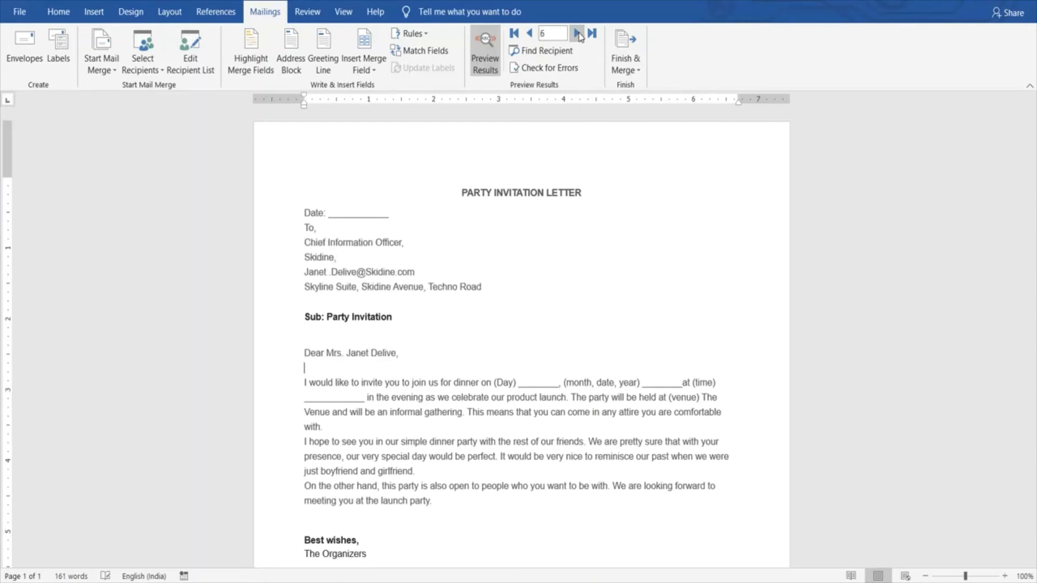
pyautogui.click(577, 33)
pyautogui.click(577, 34)
pyautogui.click(578, 33)
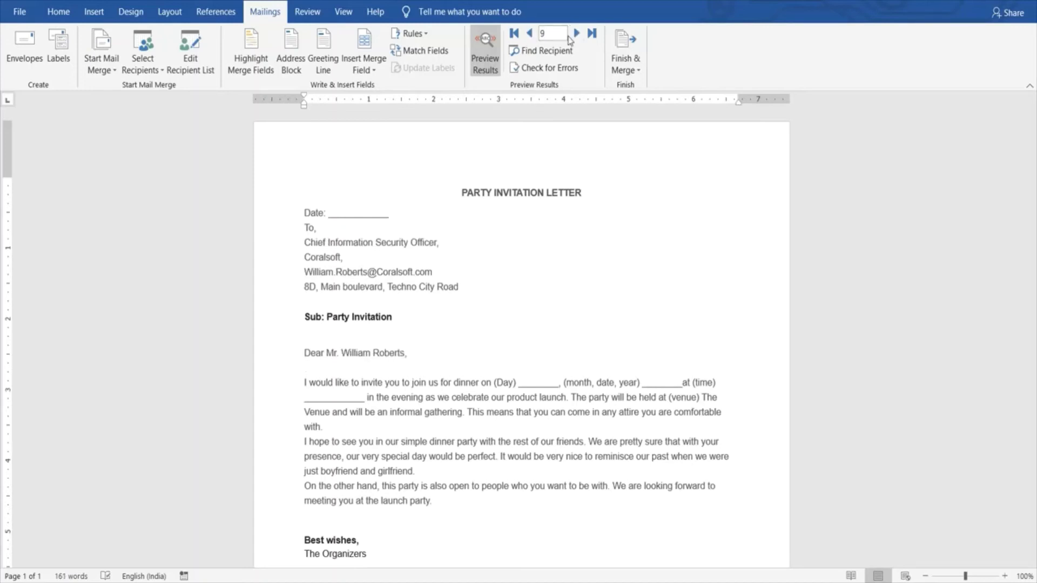
# Go back through the previewed letters one record at a time to record 1.
pyautogui.click(529, 34)
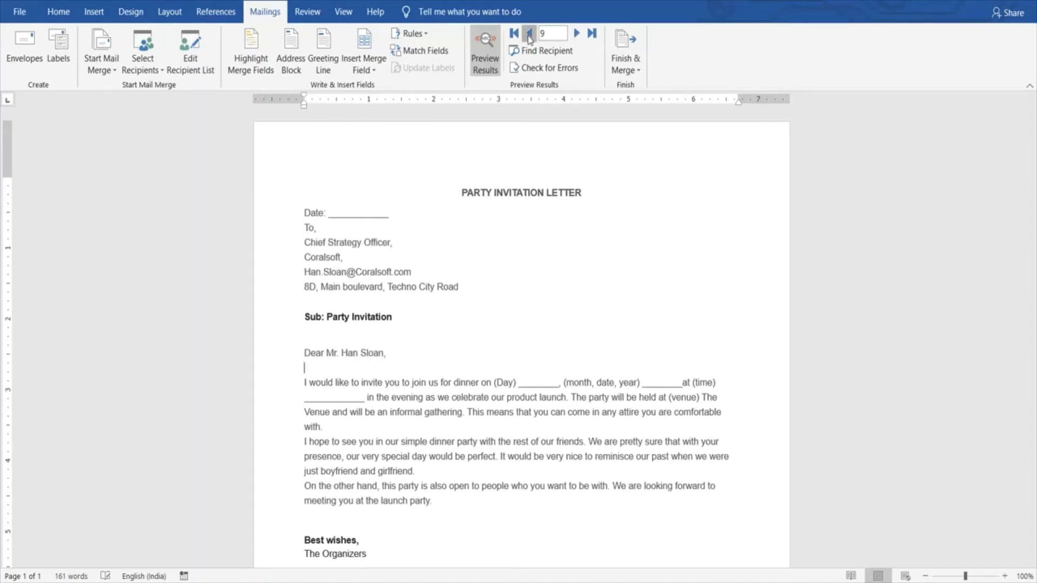
pyautogui.click(529, 33)
pyautogui.click(529, 34)
pyautogui.click(529, 34)
pyautogui.click(529, 34)
pyautogui.click(529, 35)
pyautogui.click(529, 34)
pyautogui.click(529, 35)
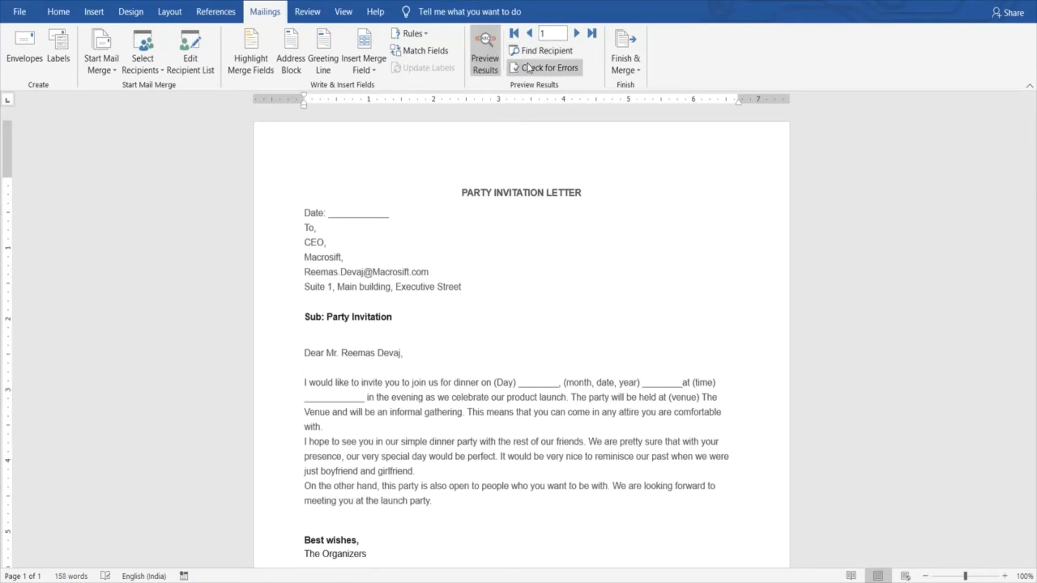
pyautogui.click(635, 75)
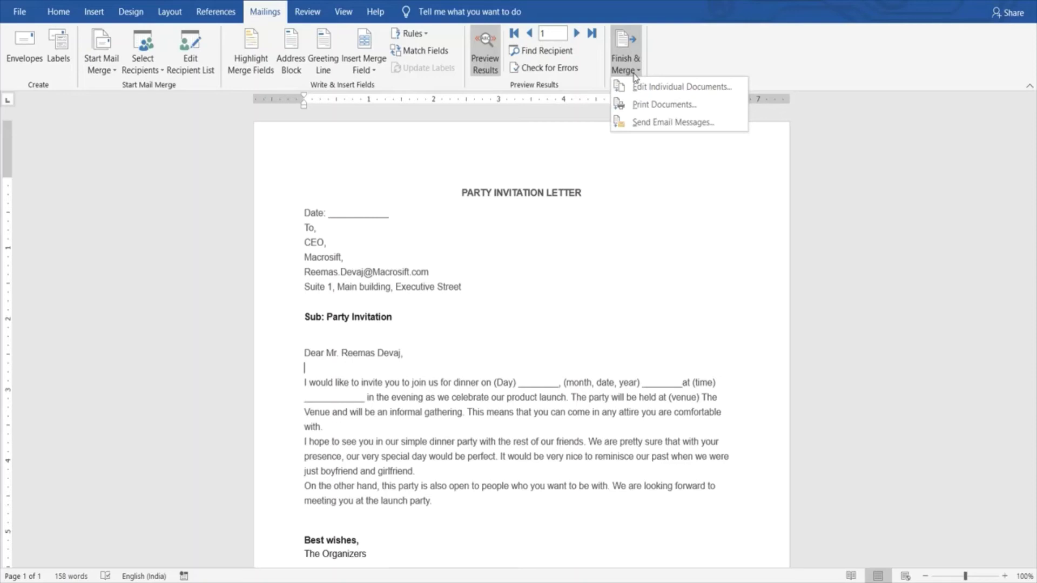
pyautogui.click(682, 87)
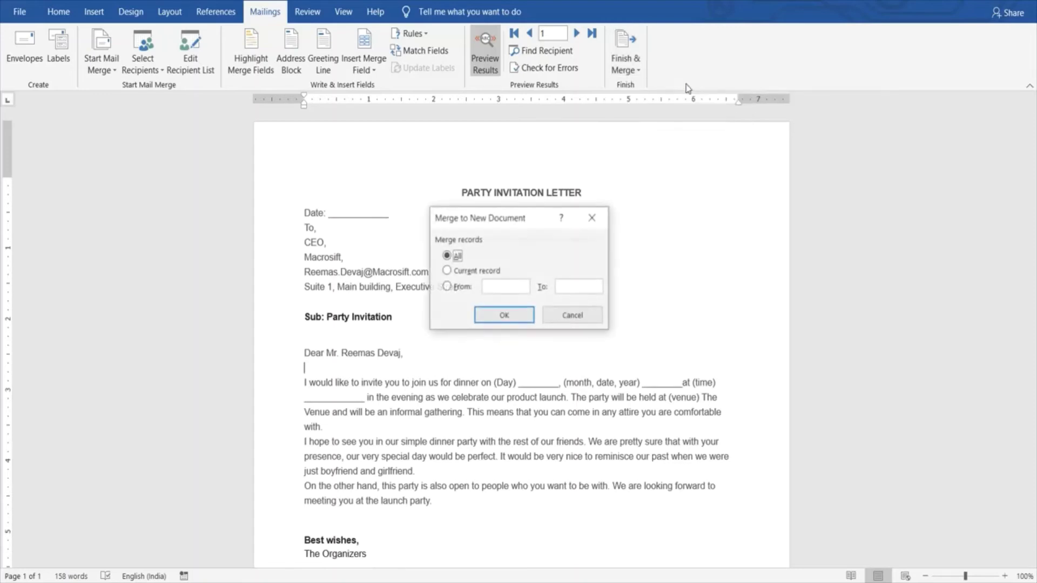
pyautogui.click(603, 321)
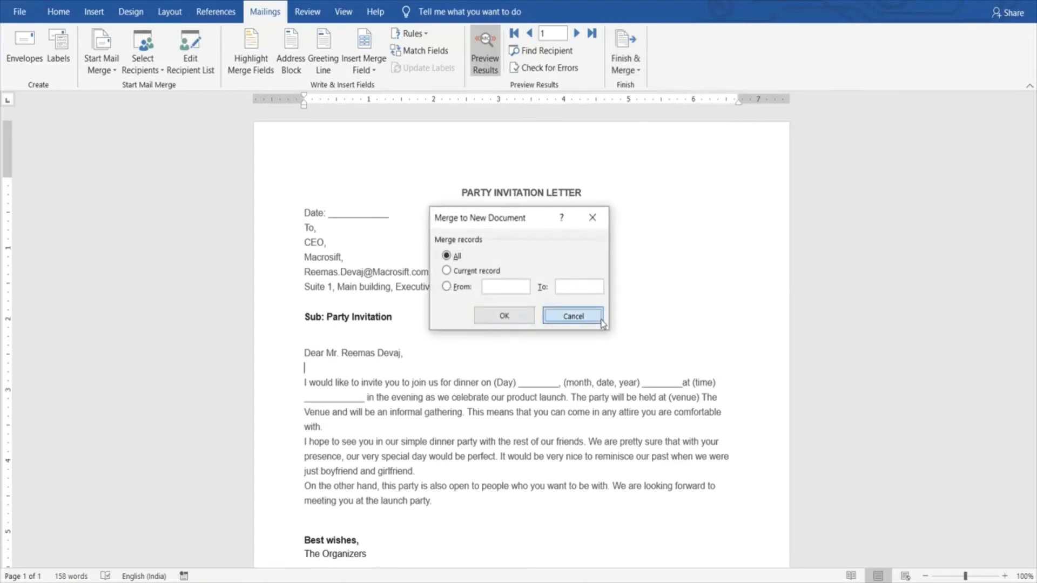
# Finish the merge by generating editable individual letters for all records in a new document.
pyautogui.click(635, 73)
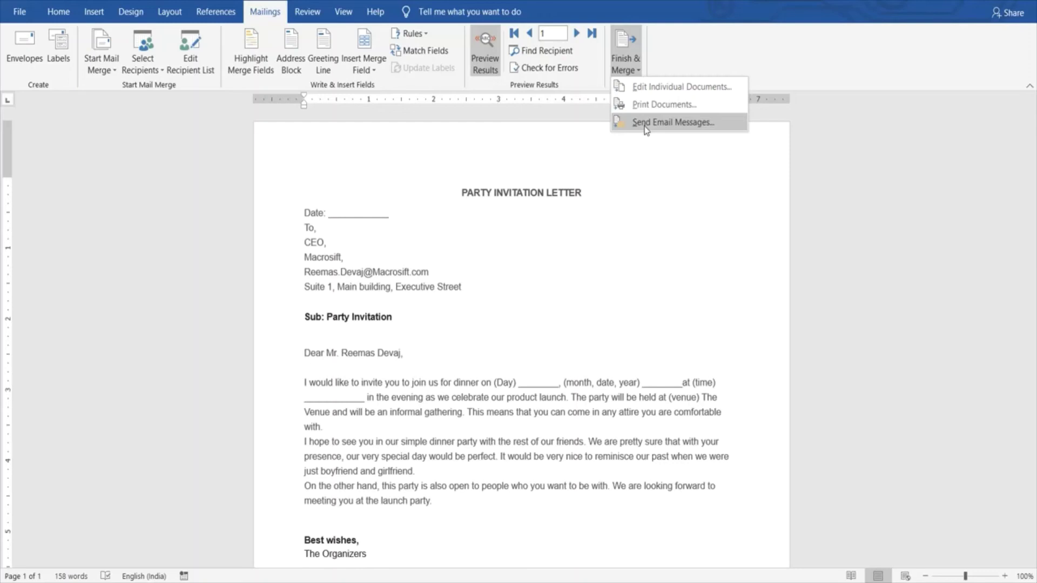
pyautogui.click(656, 91)
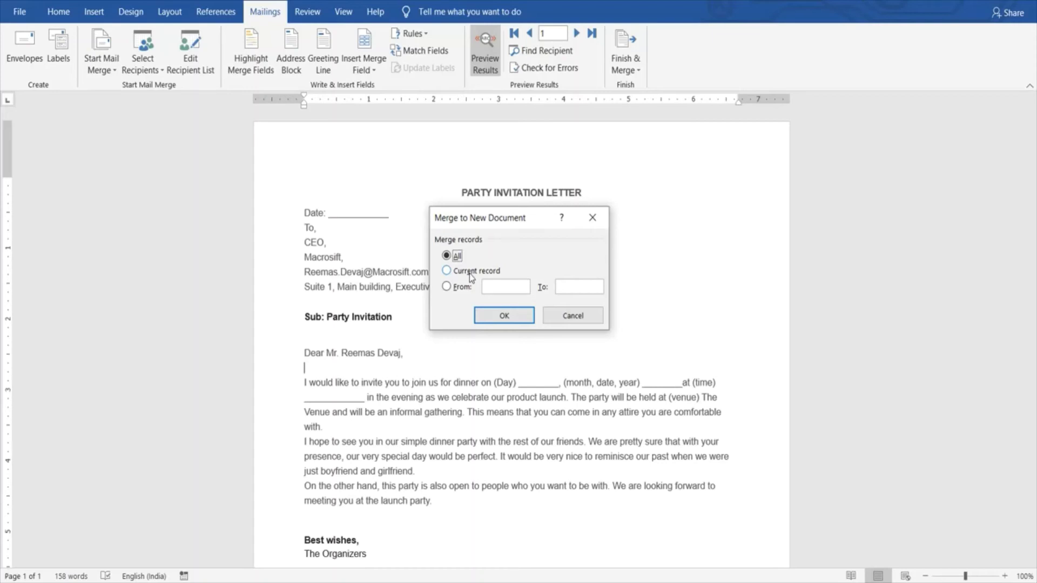
pyautogui.click(502, 317)
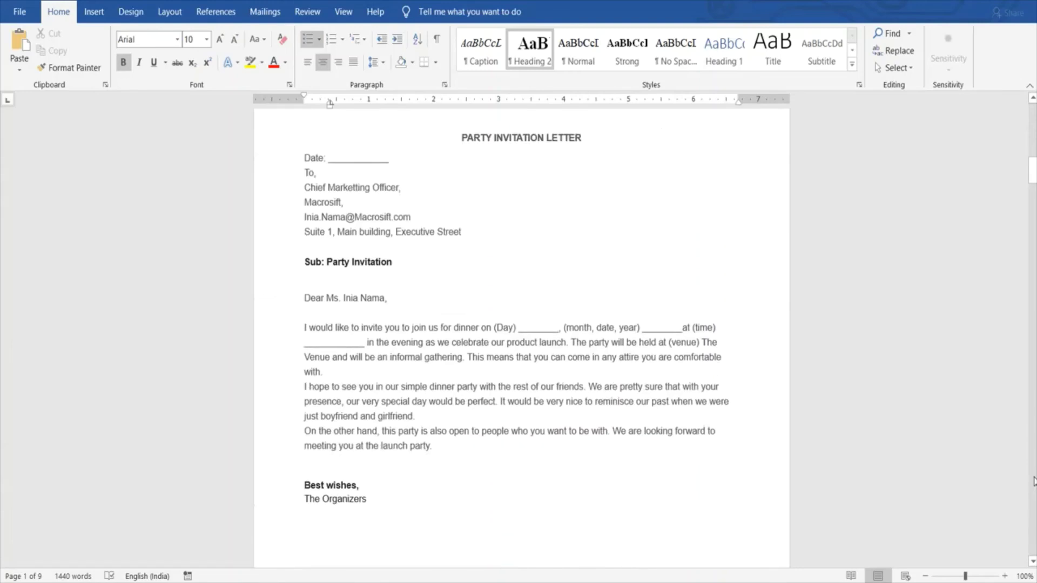
# Look through the pages of the merged document to check each recipient's address block and salutation.
pyautogui.scroll(-20, 1033, 480)
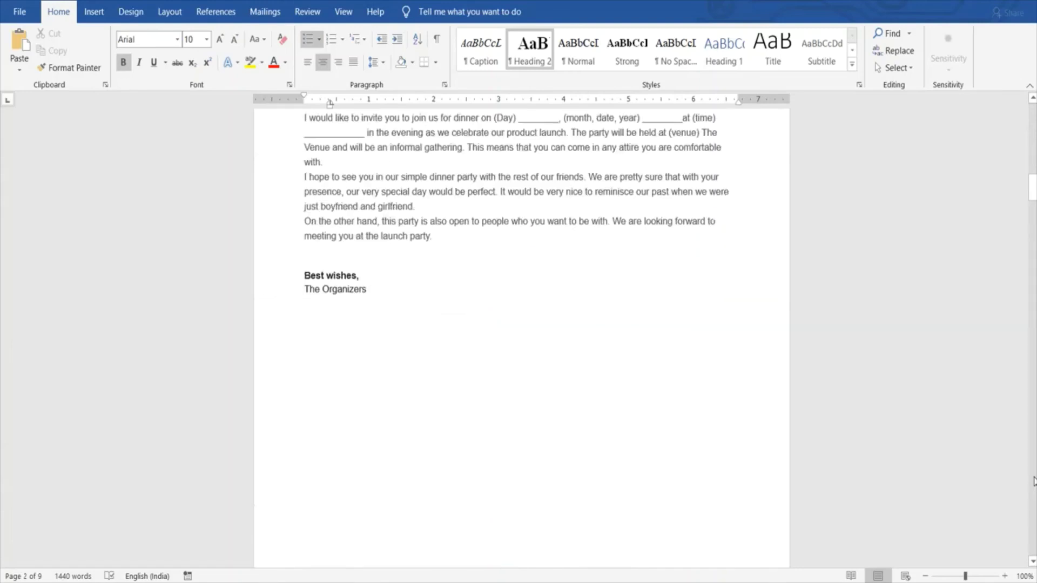
pyautogui.scroll(-20, 1033, 481)
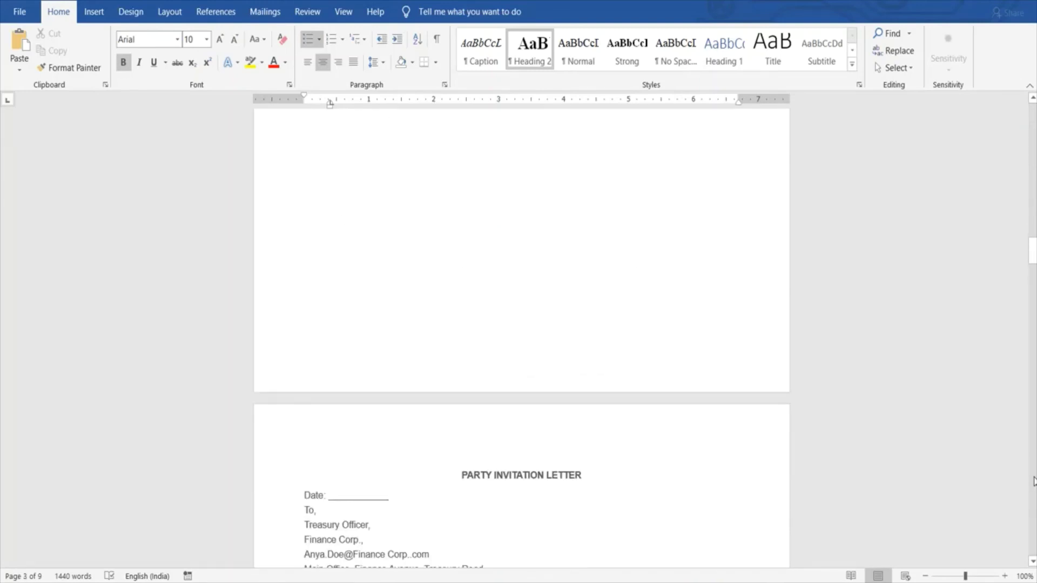
pyautogui.scroll(-20, 1034, 481)
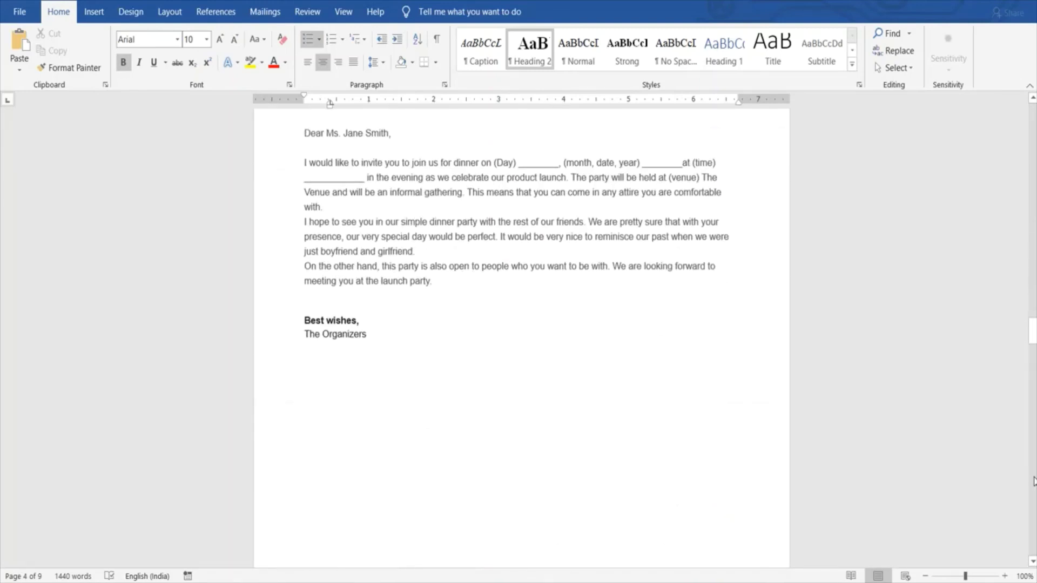
pyautogui.scroll(-20, 1034, 480)
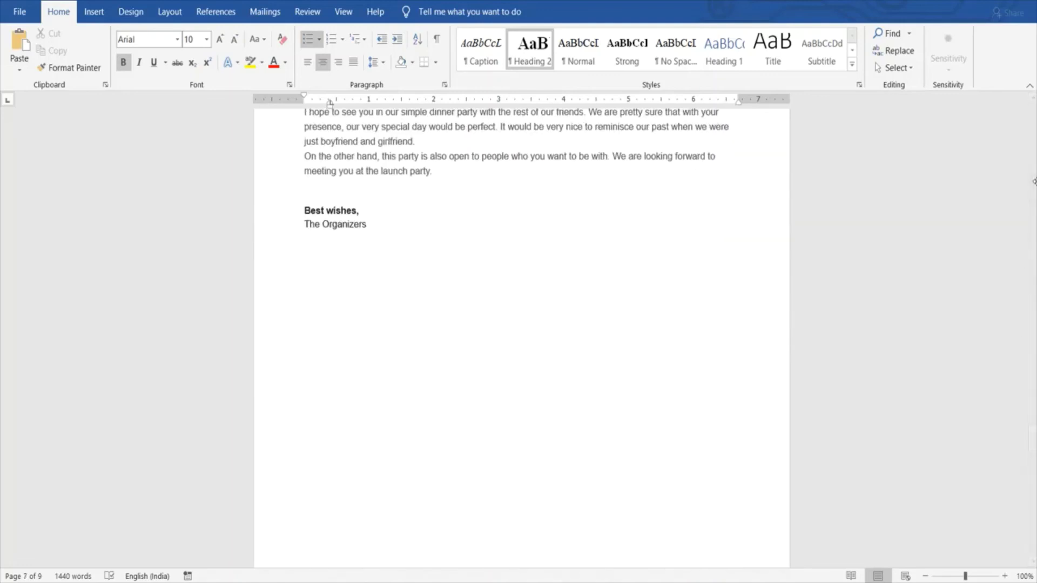
pyautogui.scroll(10, 1033, 187)
pyautogui.scroll(15, 1032, 186)
pyautogui.scroll(-8, 1032, 162)
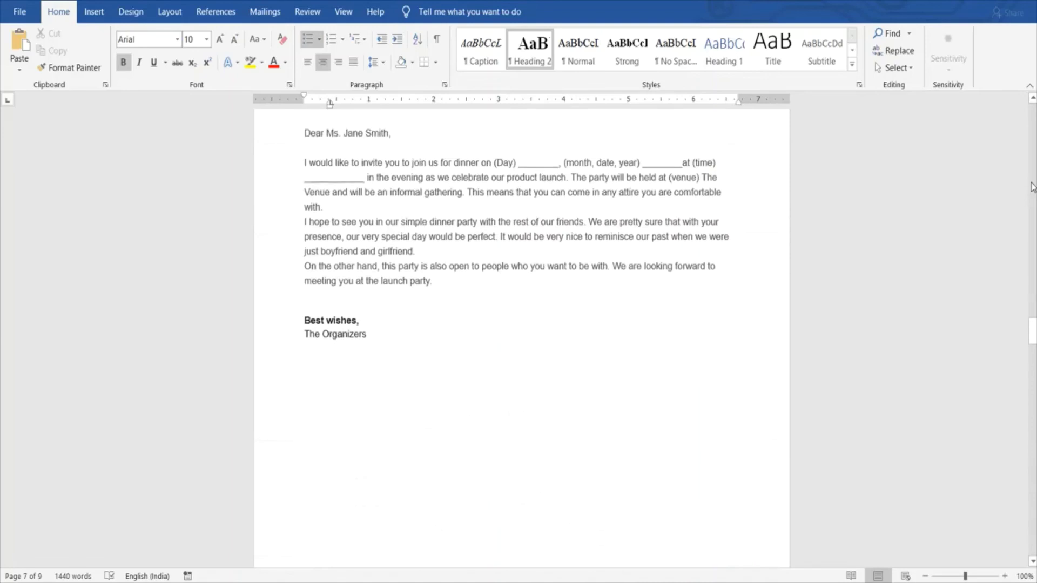
pyautogui.scroll(-3, 1032, 134)
pyautogui.scroll(8, 1033, 132)
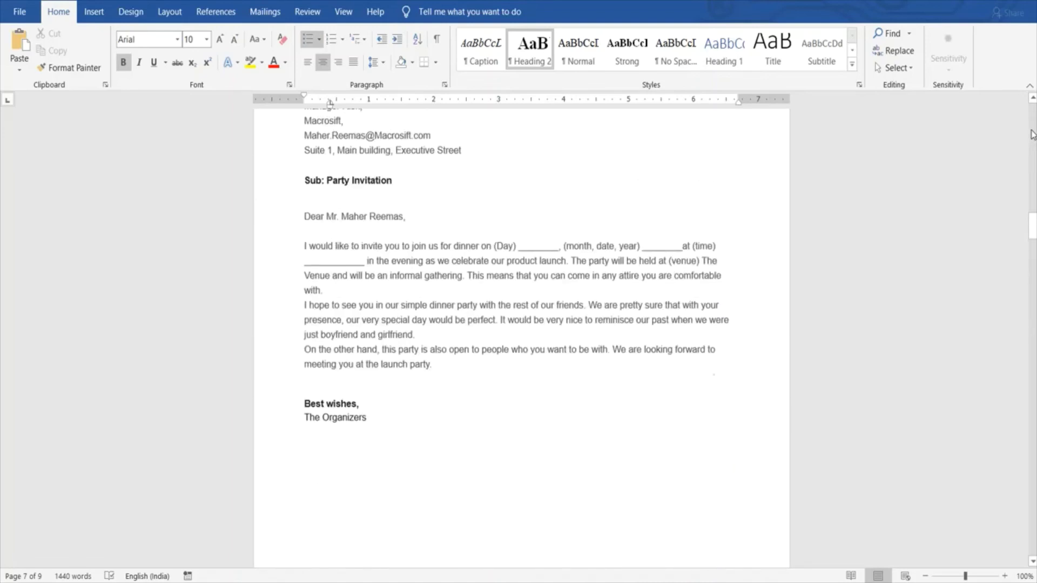